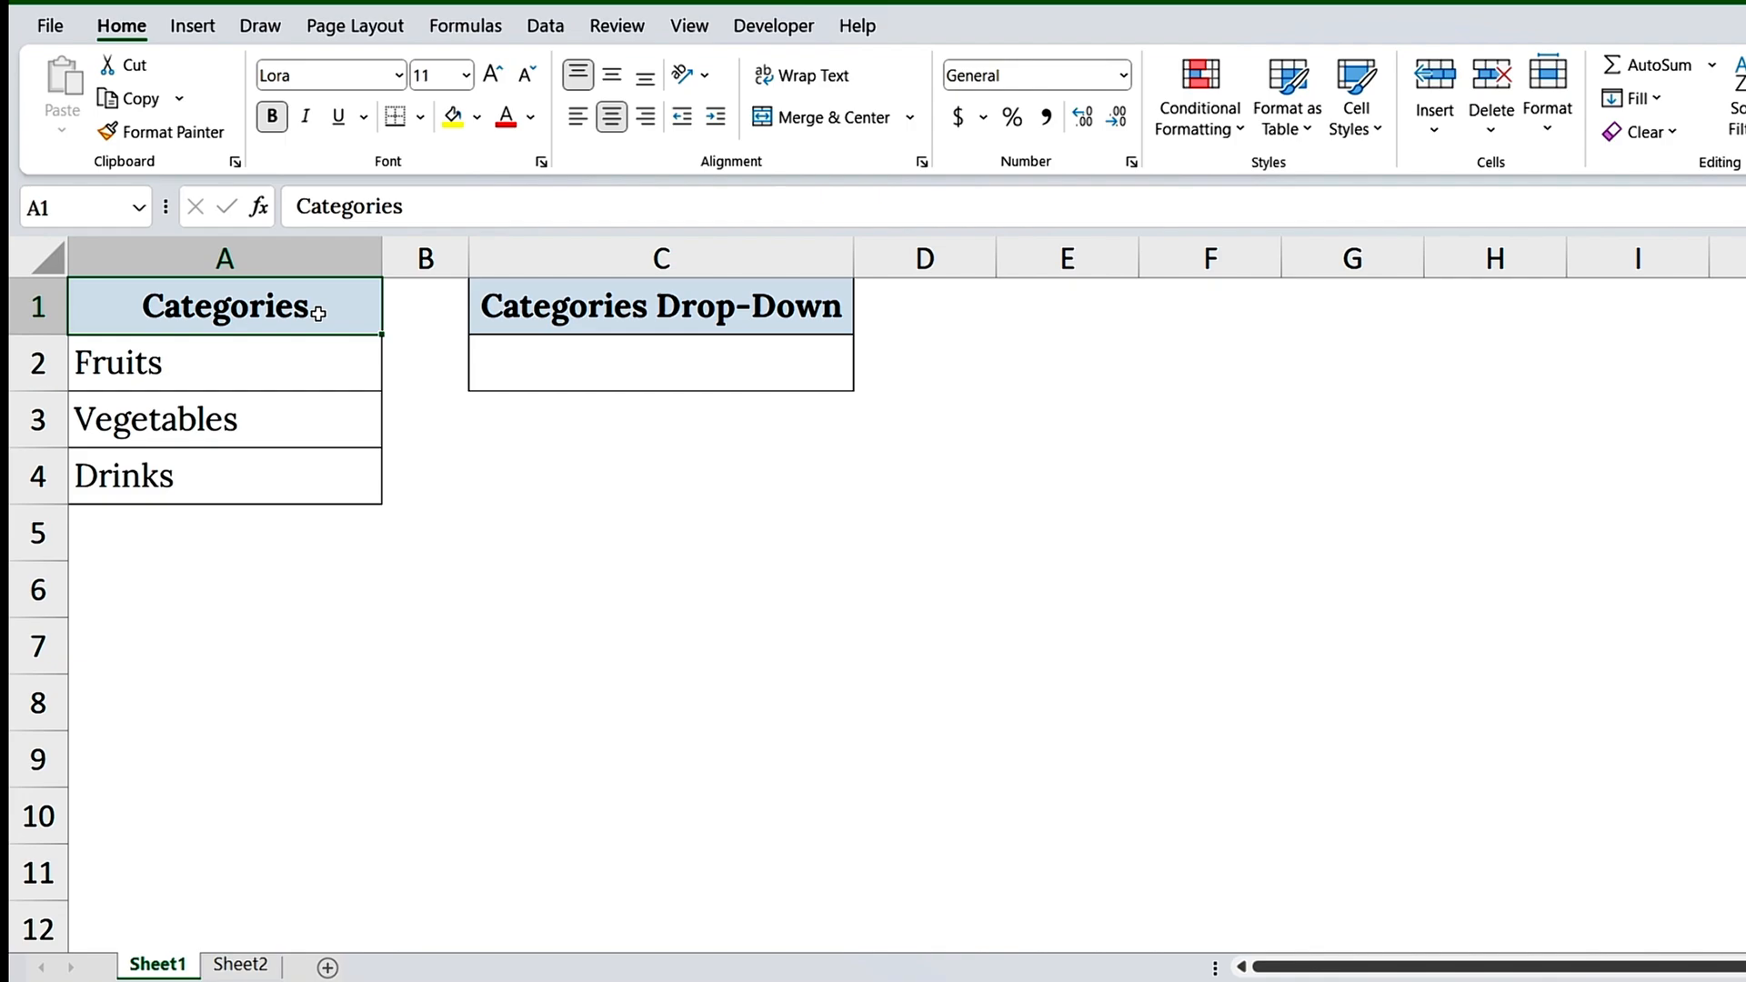
Review the Categories column on Sheet1 and its entries in cells A2 through A4.
left_click(296, 261)
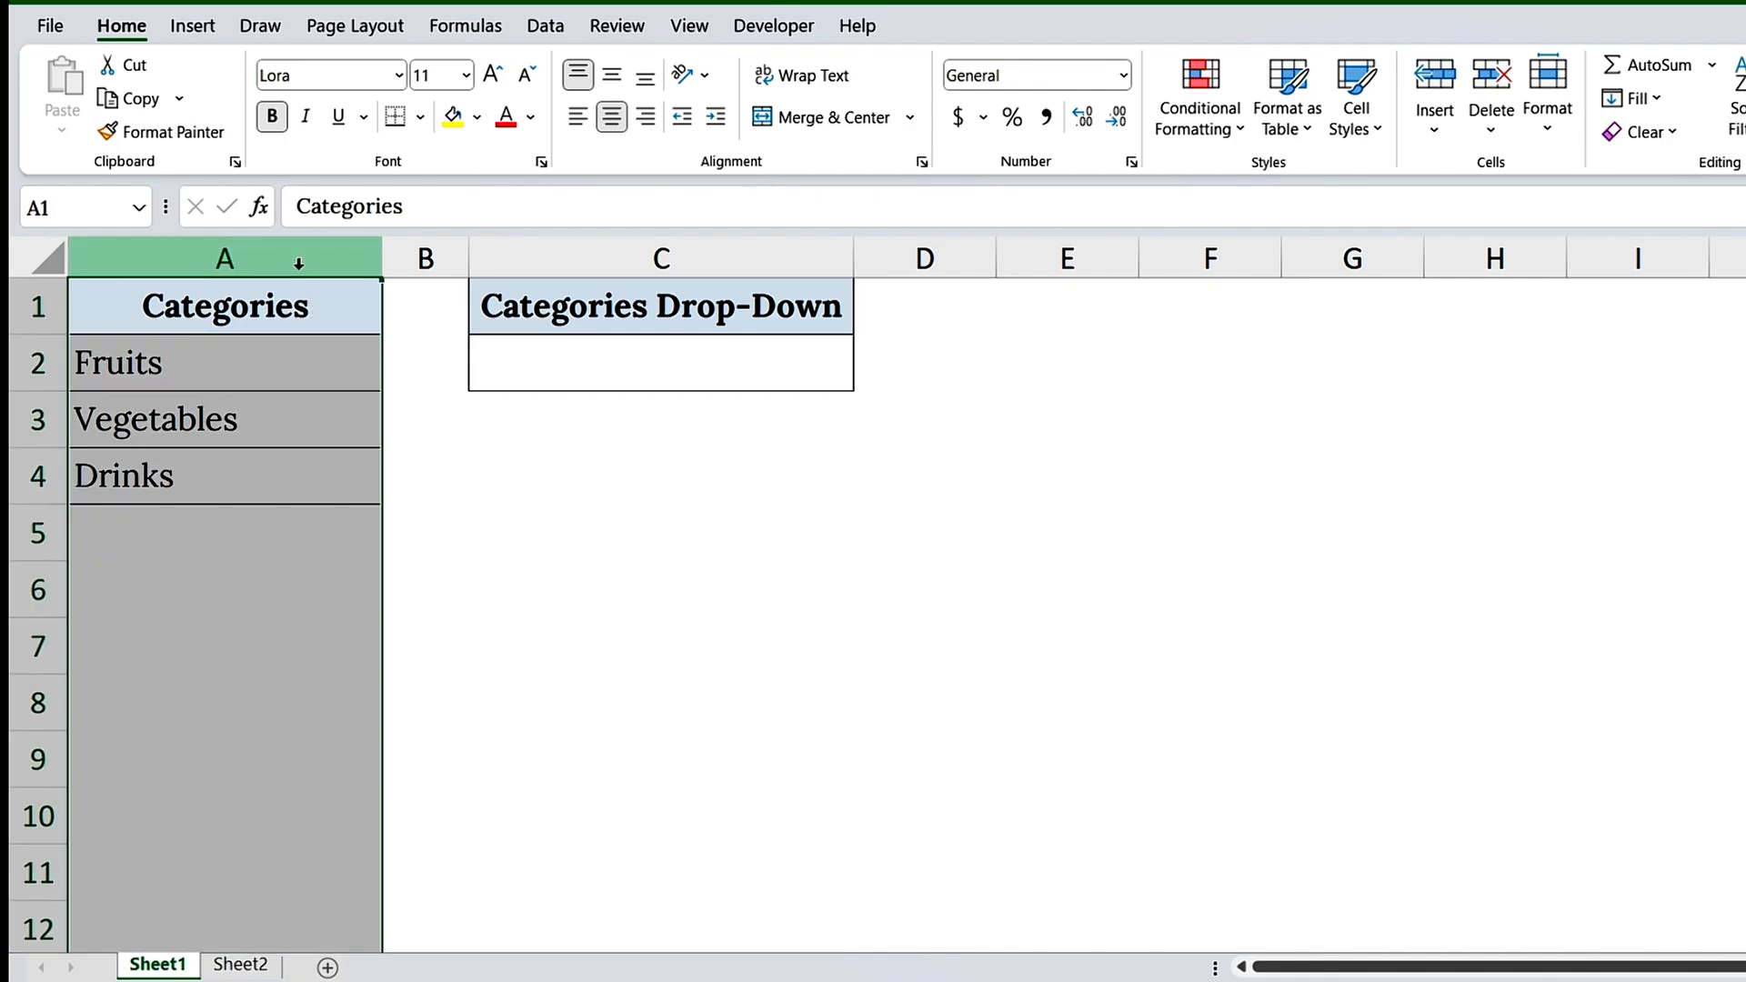
left_click(278, 368)
left_click(280, 434)
left_click(278, 482)
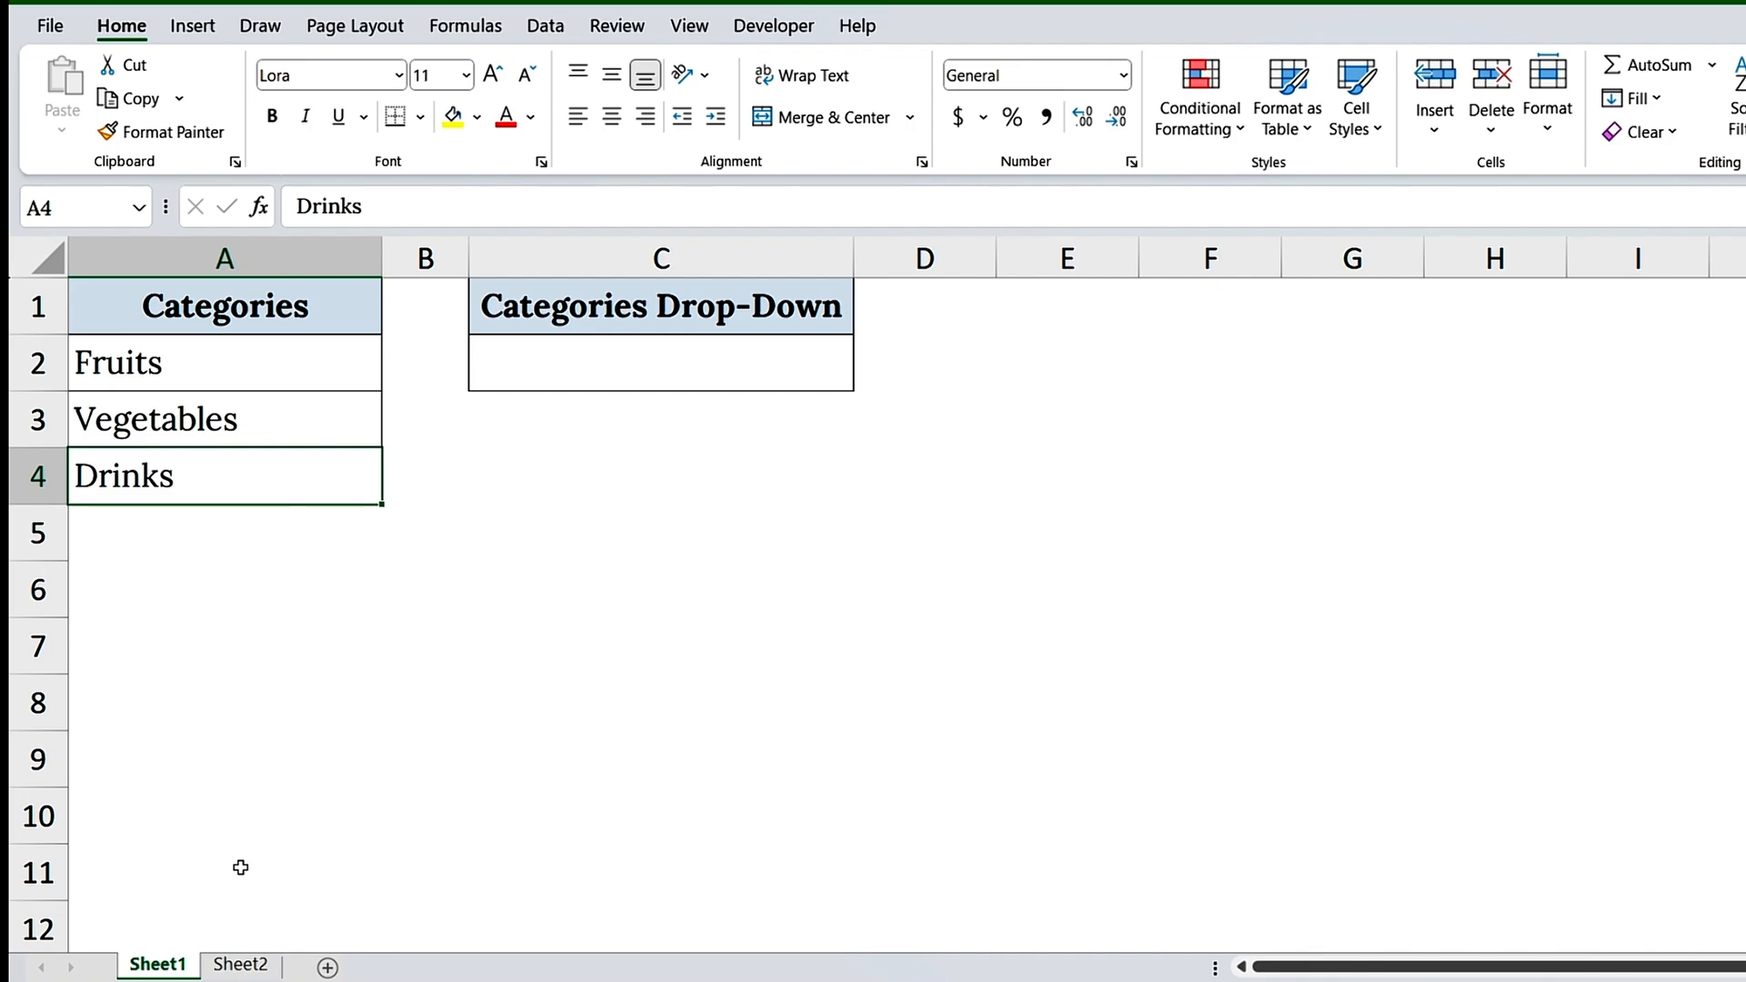
Create named ranges from cells A1:C6 on Sheet2, using only the top row as the names.
left_click(238, 964)
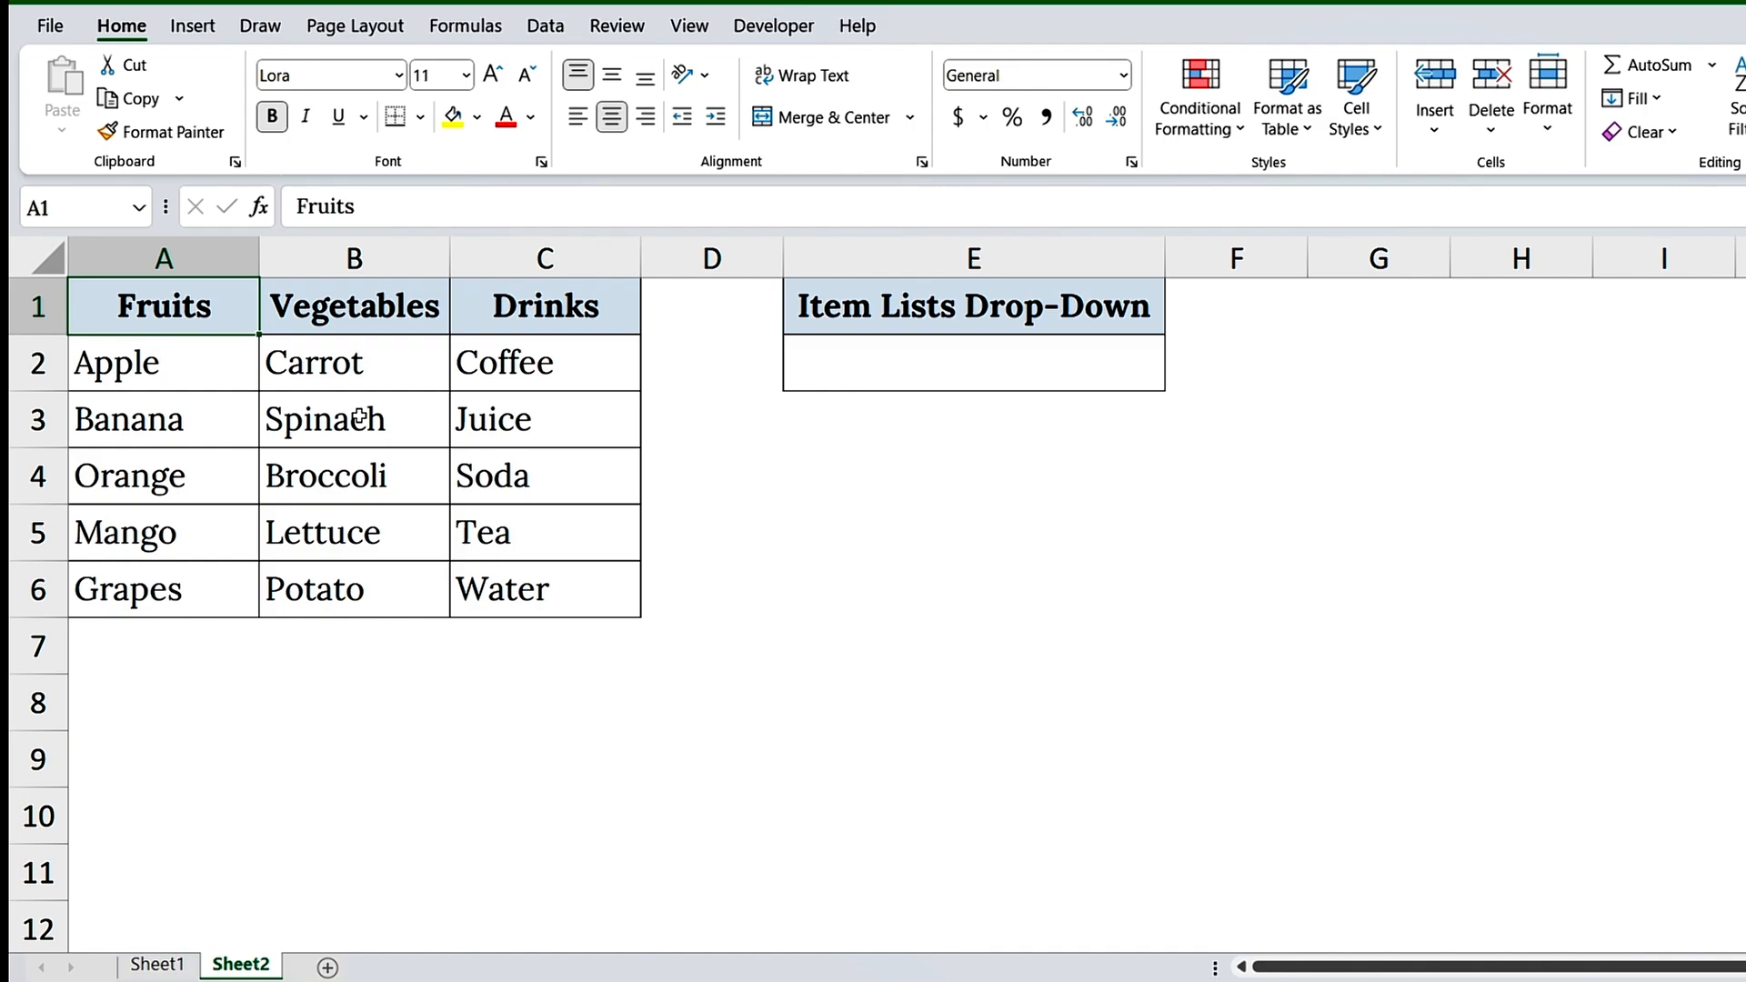
mouse_move(235, 320)
left_mouse_down()
mouse_move(359, 354)
mouse_move(560, 587)
left_mouse_up()
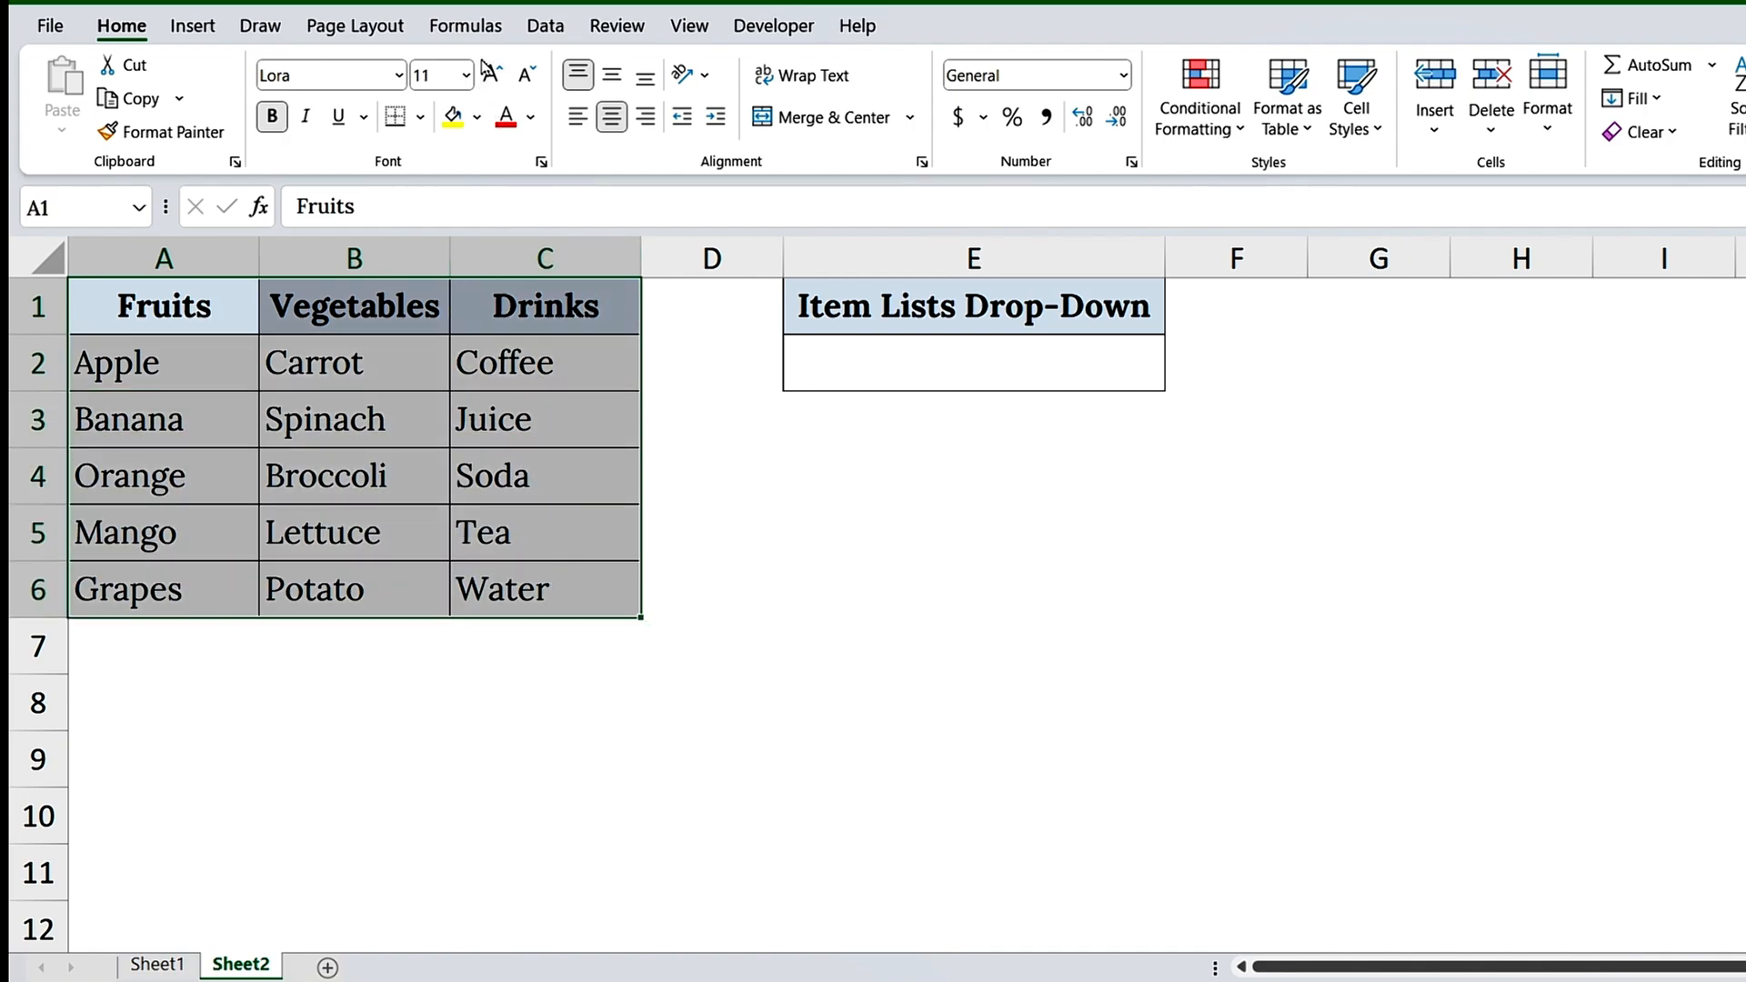
left_click(480, 43)
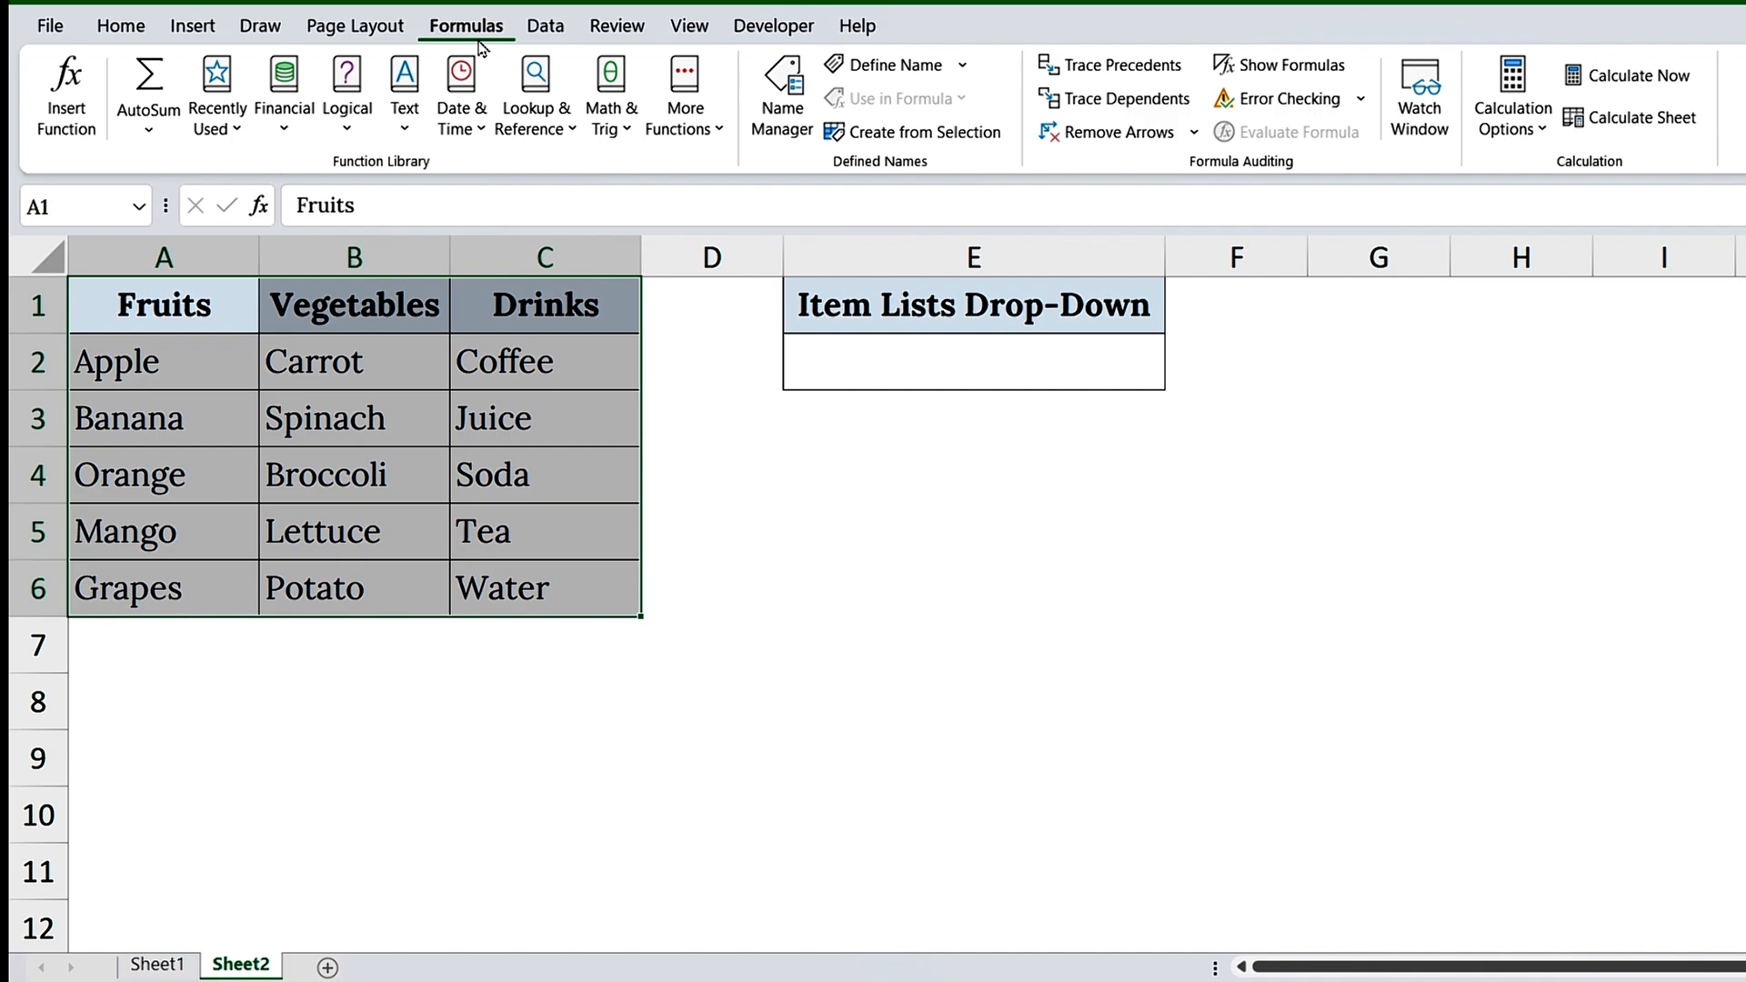
left_click(884, 137)
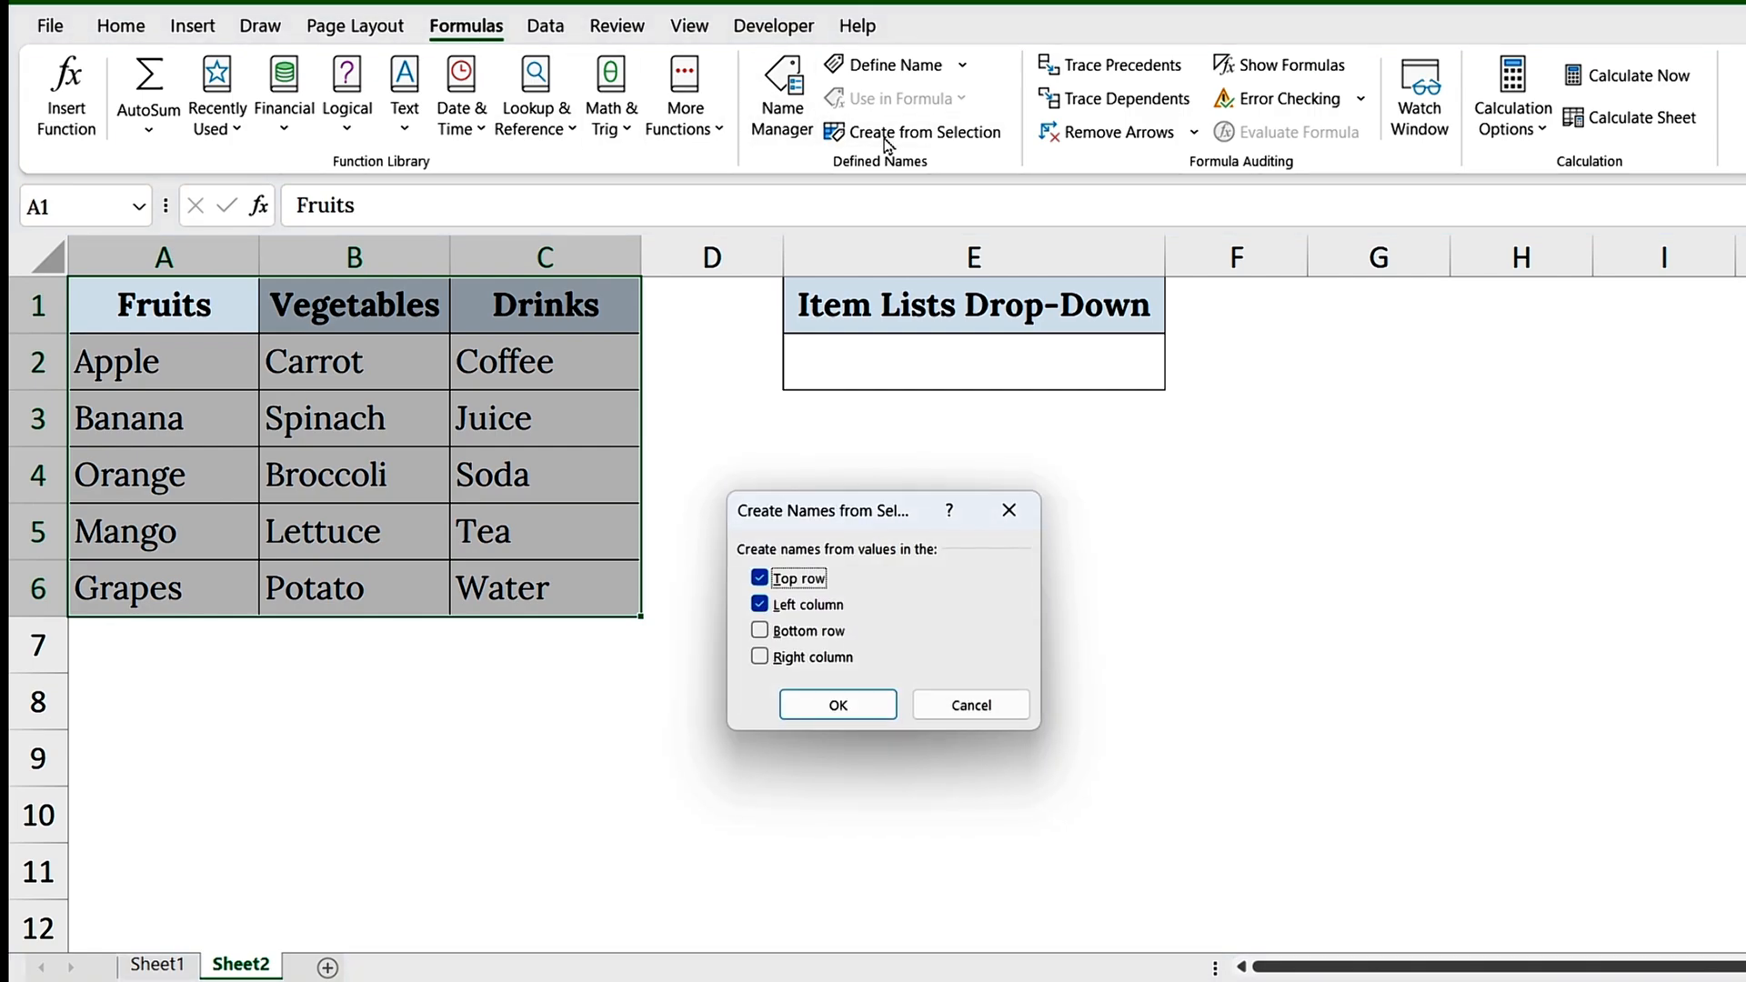
left_click_drag(879, 520, 856, 443)
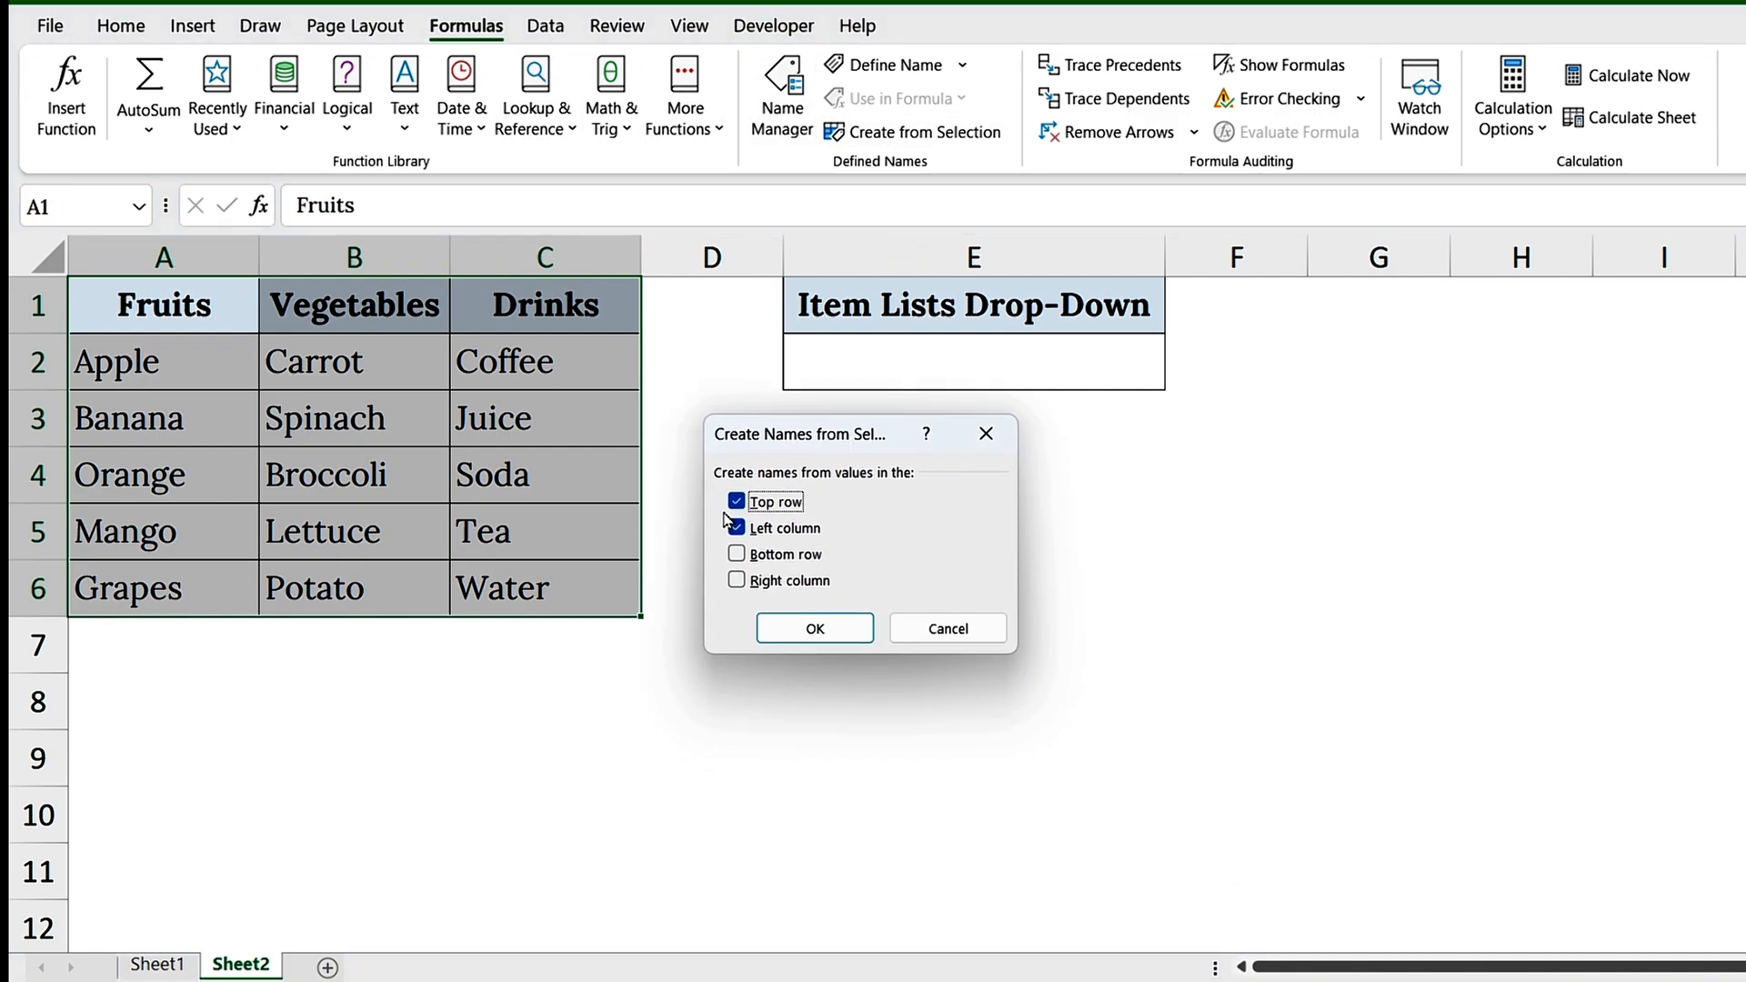
left_click(738, 529)
left_click(811, 629)
Check the Fruits and Vegetables named ranges in the Name Manager and close it.
left_click(782, 98)
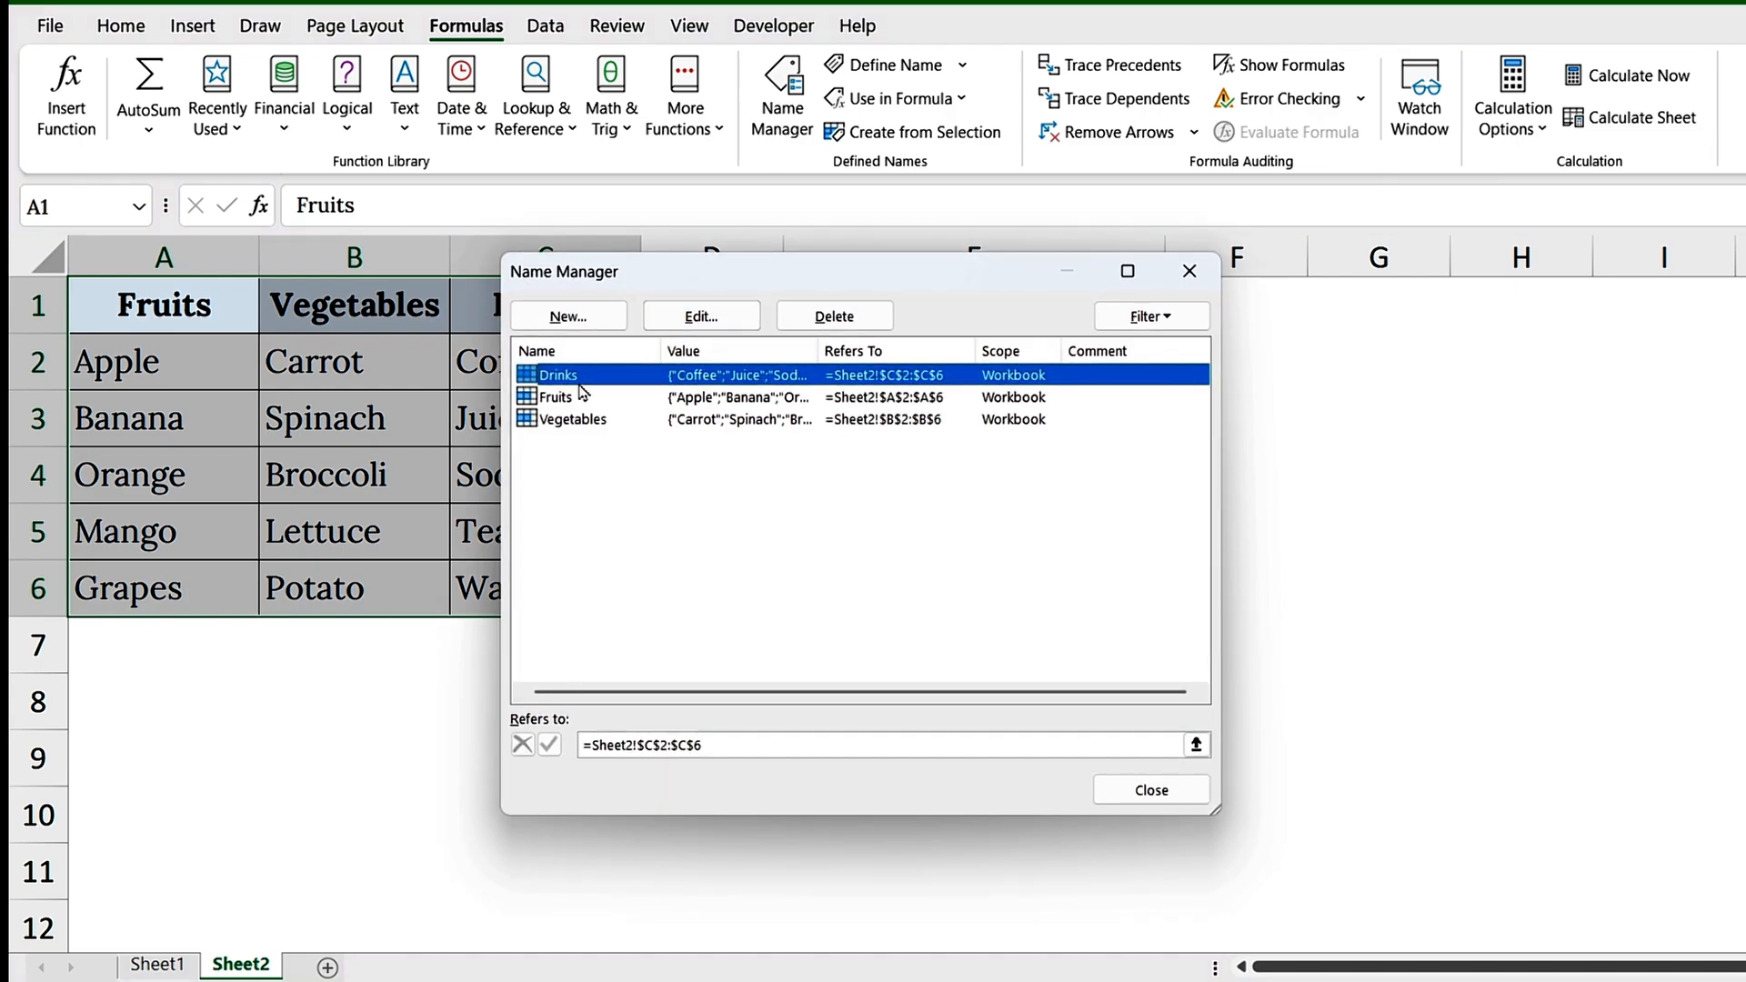
left_click(579, 397)
left_click(593, 423)
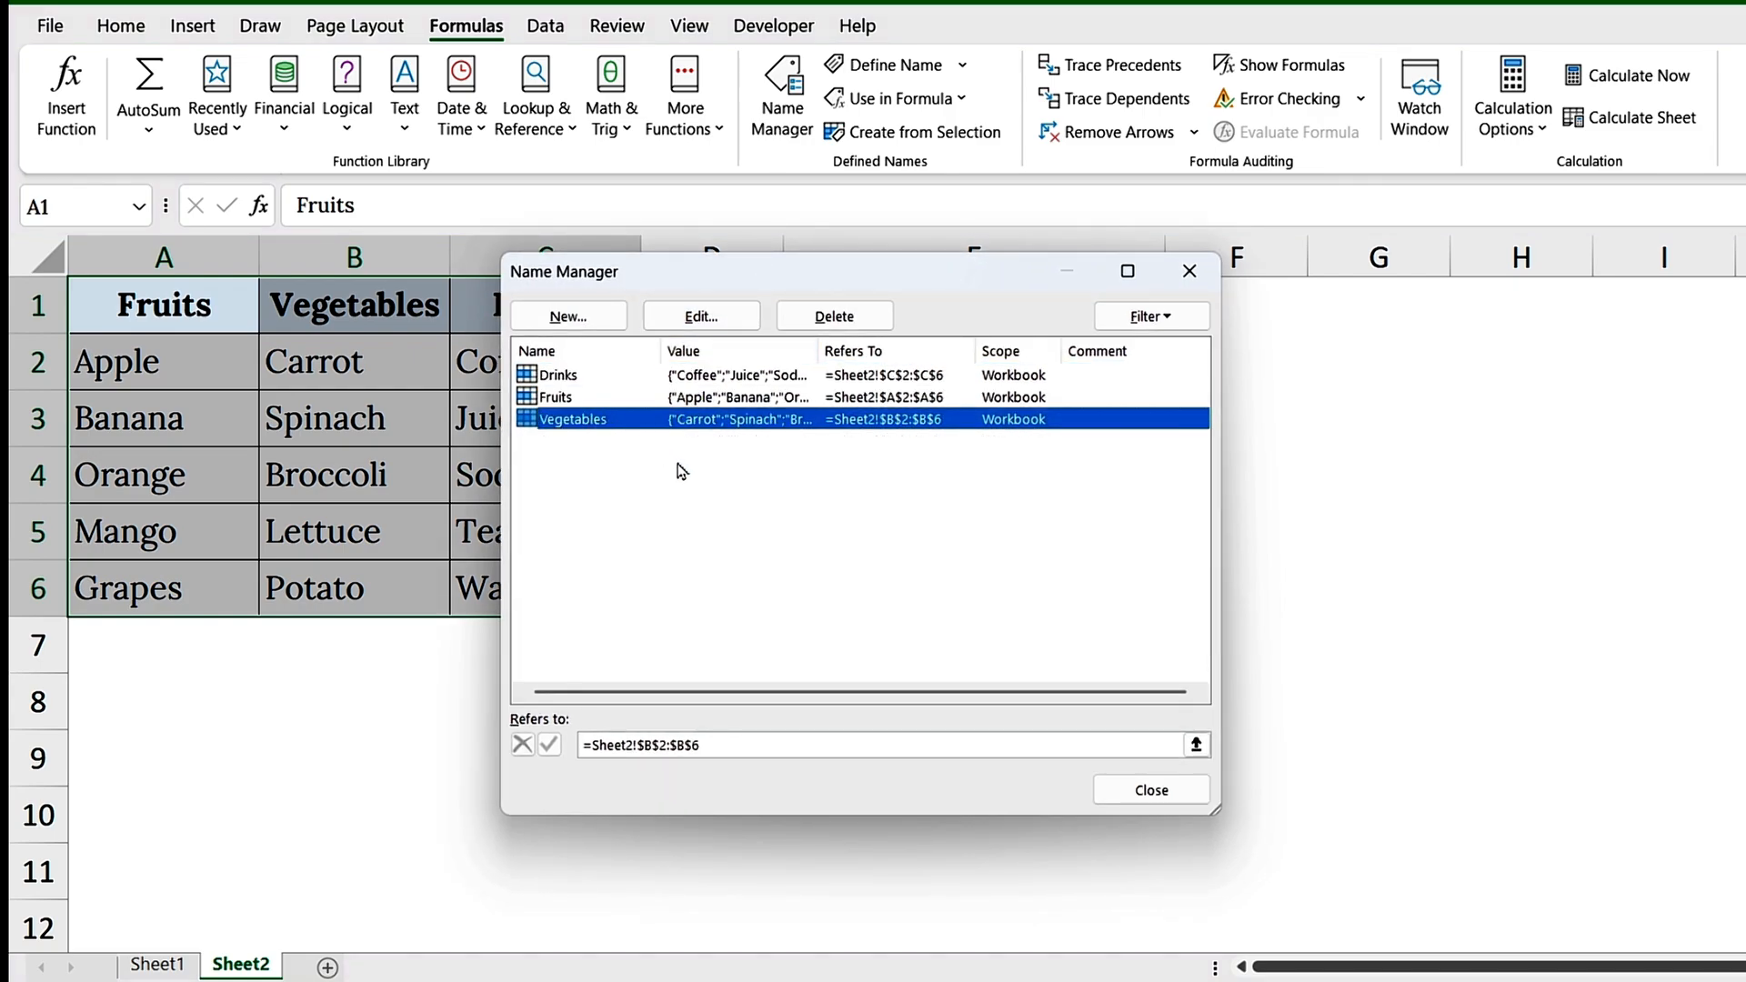
left_click(1136, 788)
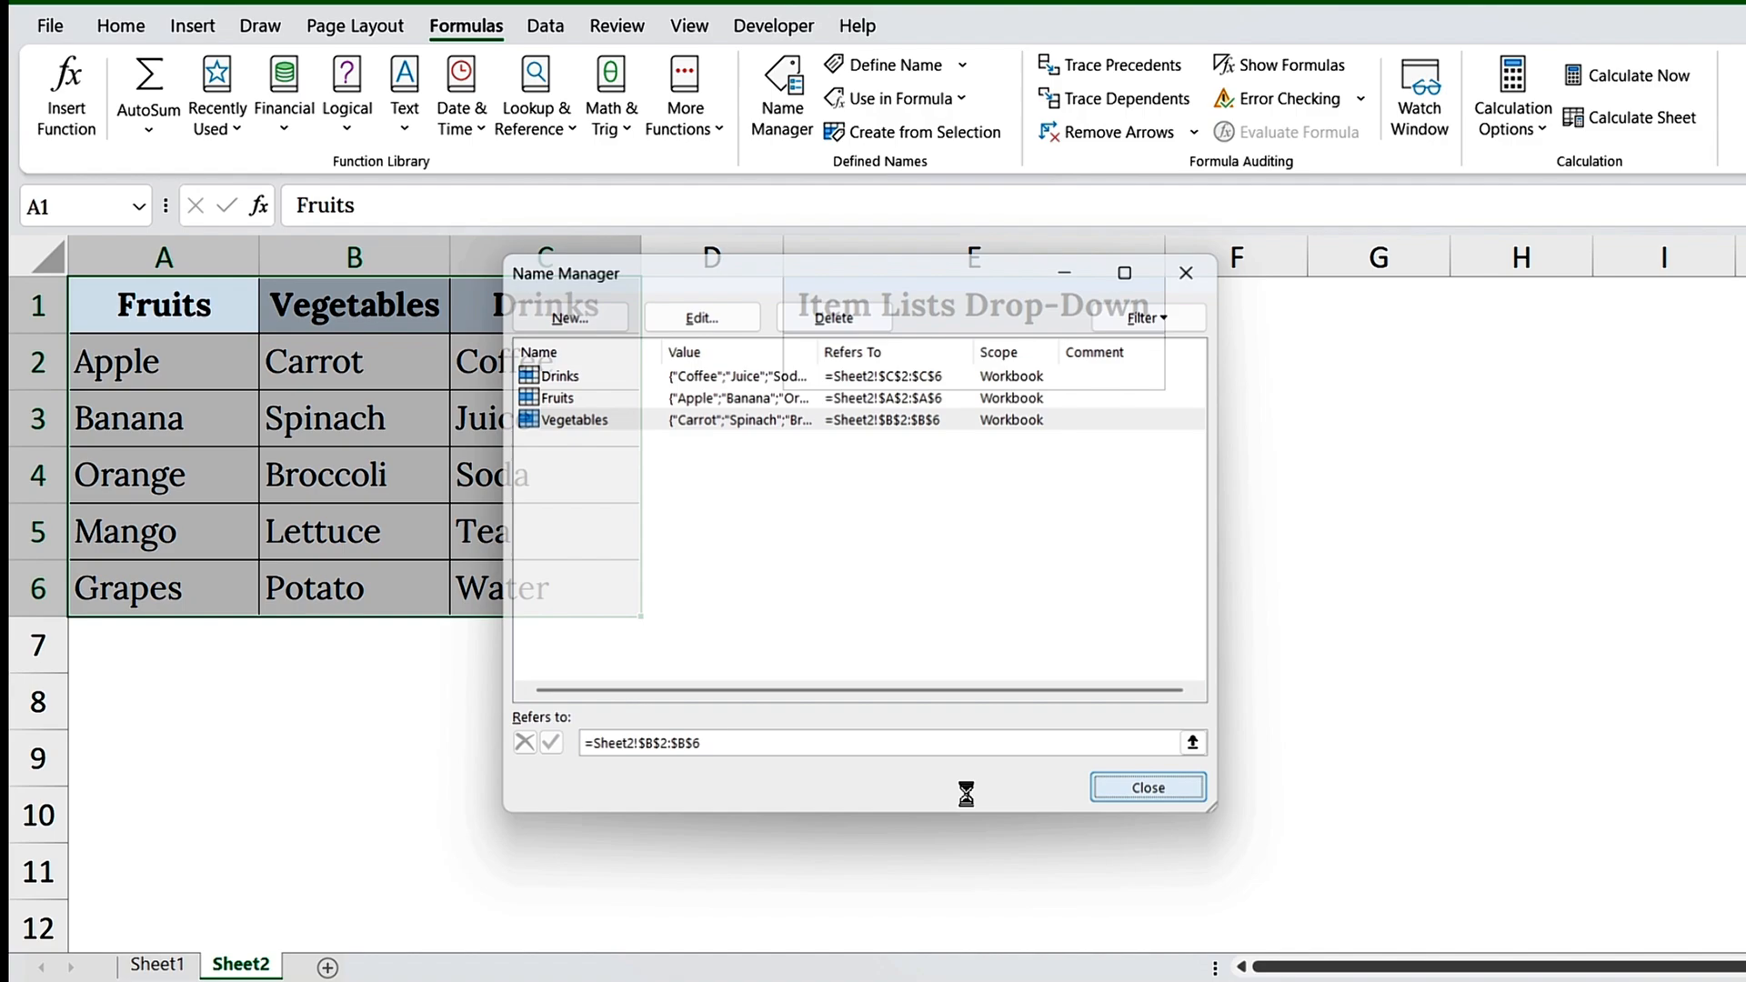
Add a List data validation to cell C2 on Sheet1 with source =$A$2:$A$4 and open its drop-down to check it.
left_click(163, 965)
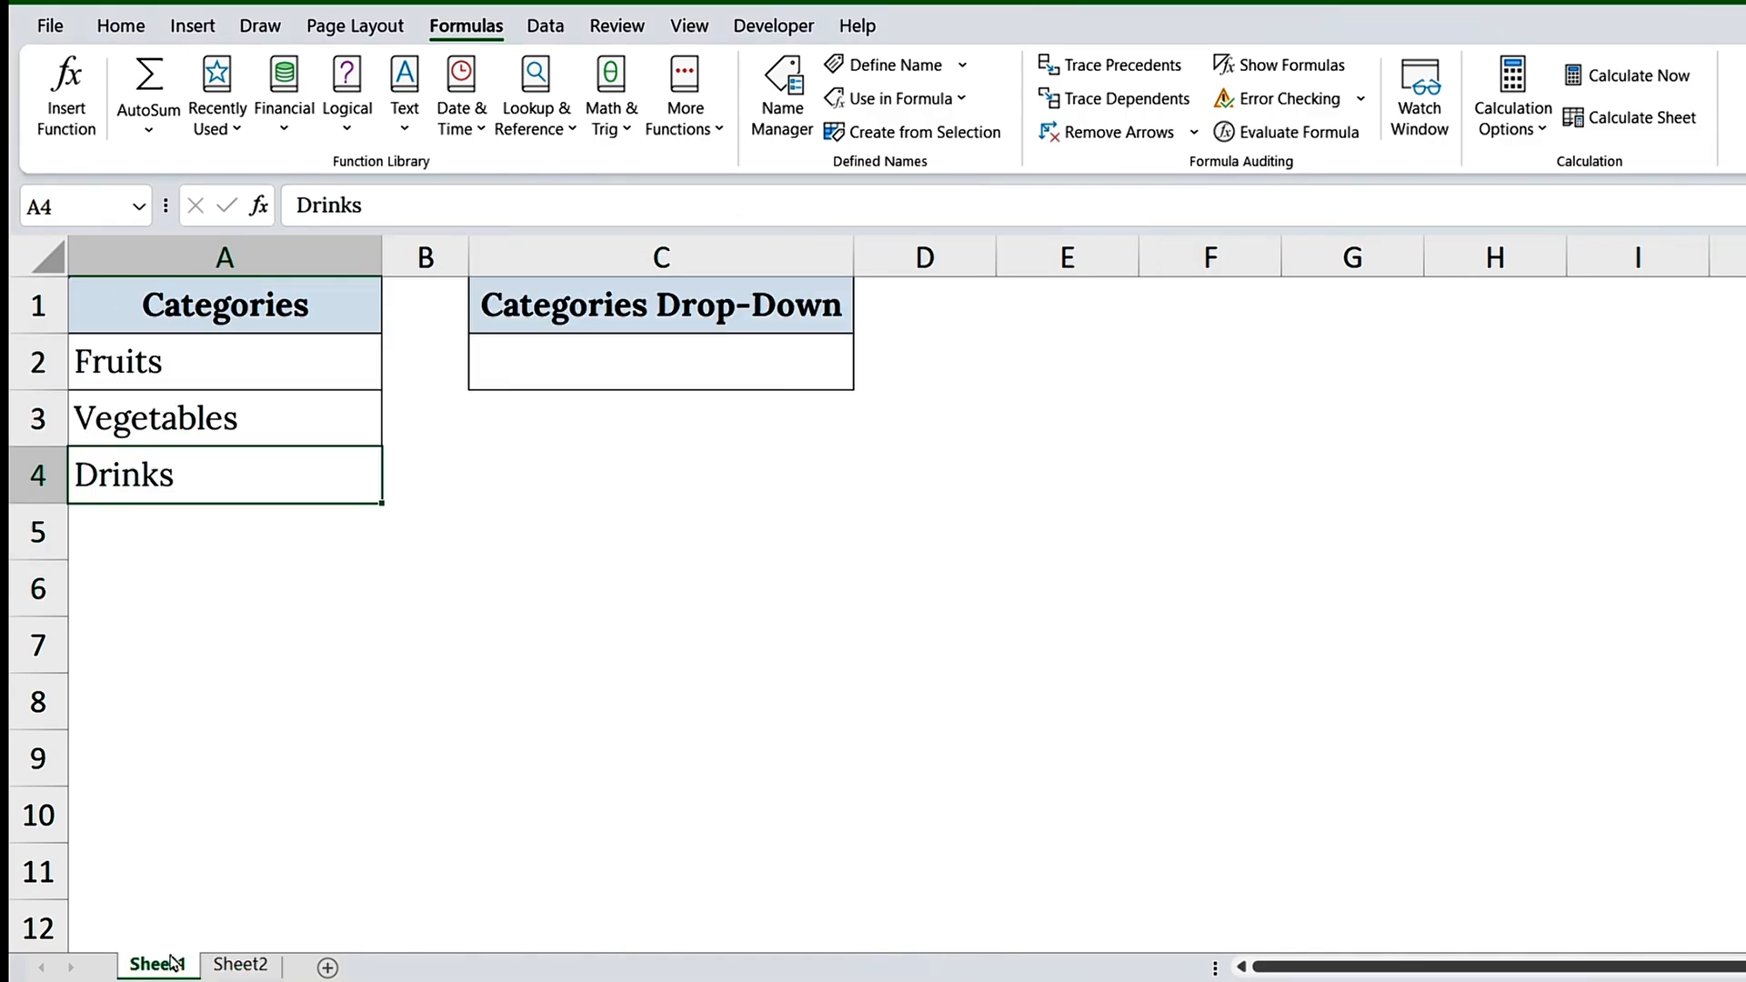
left_click(600, 352)
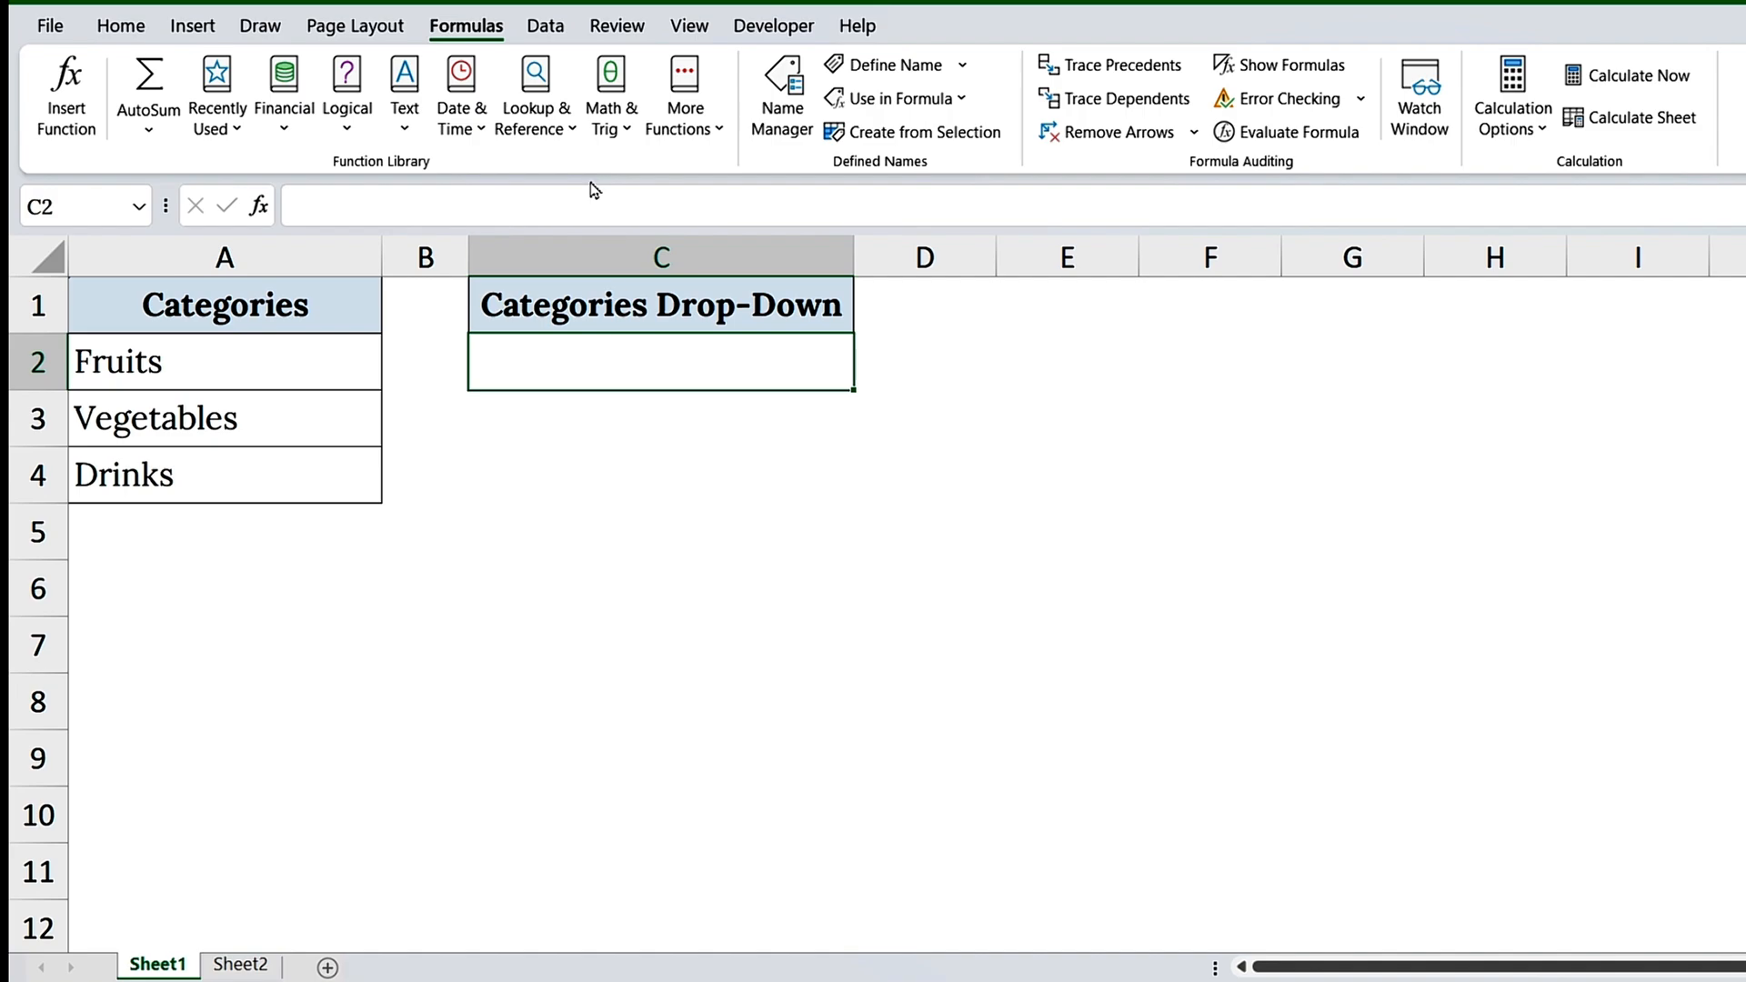
left_click(545, 26)
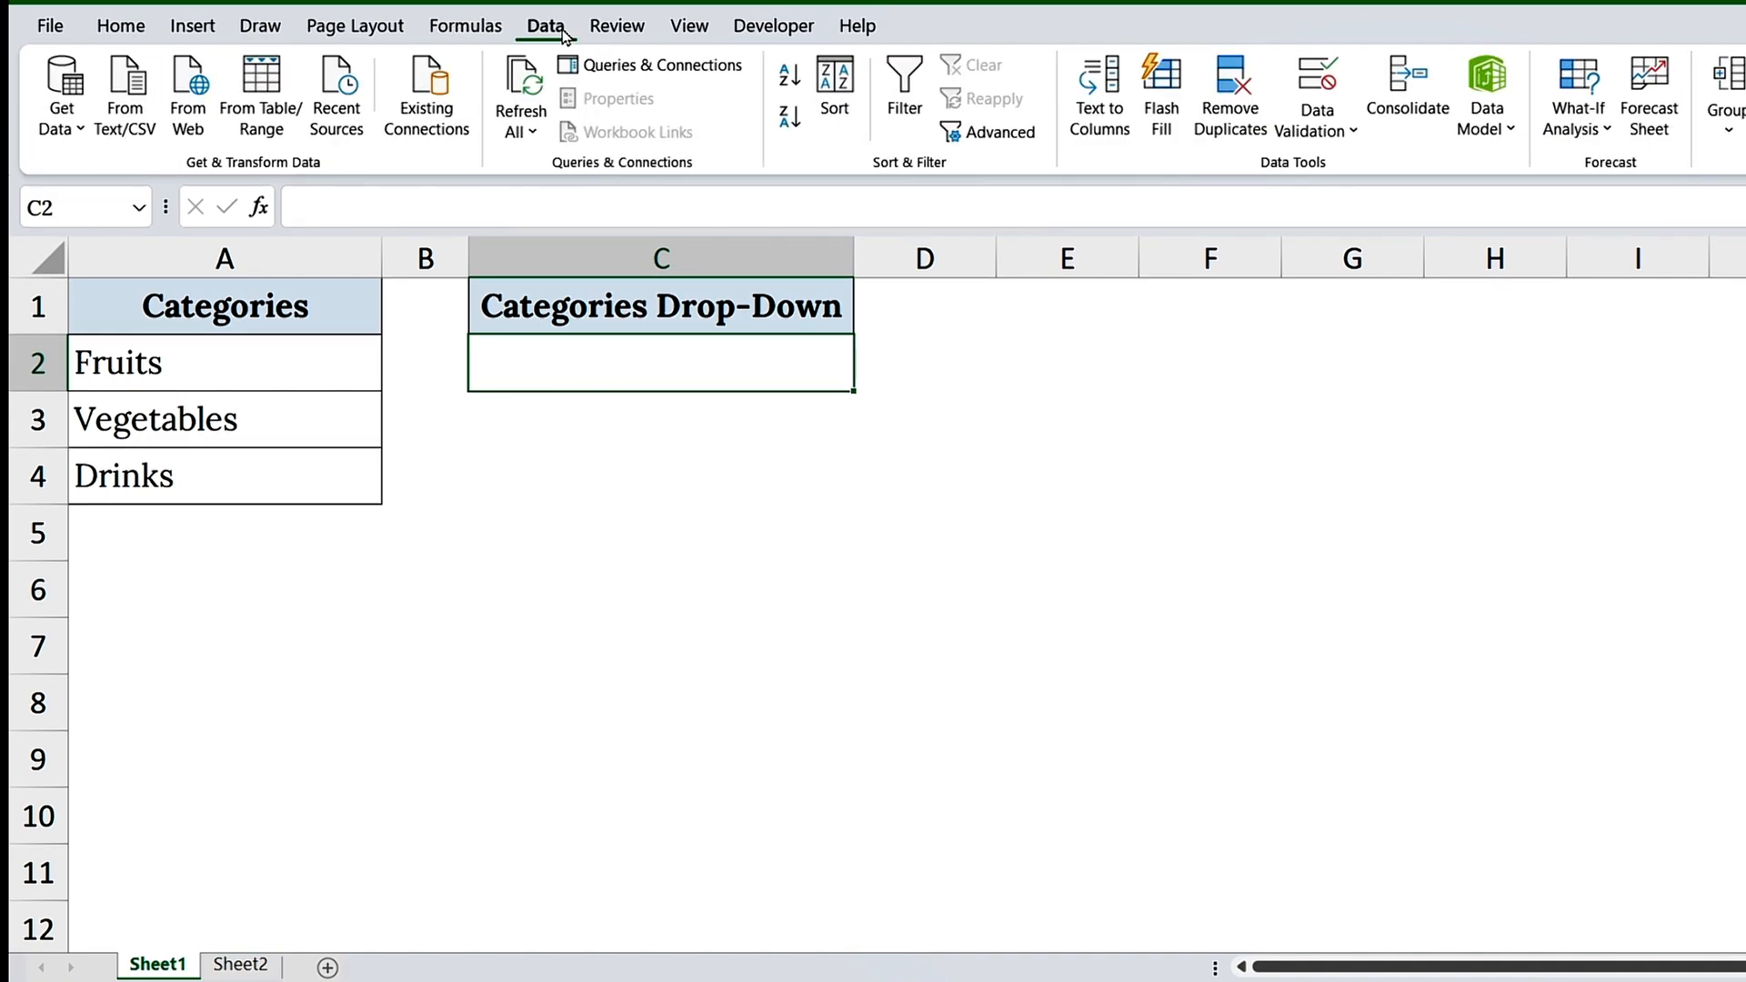
left_click(1317, 81)
left_click(773, 472)
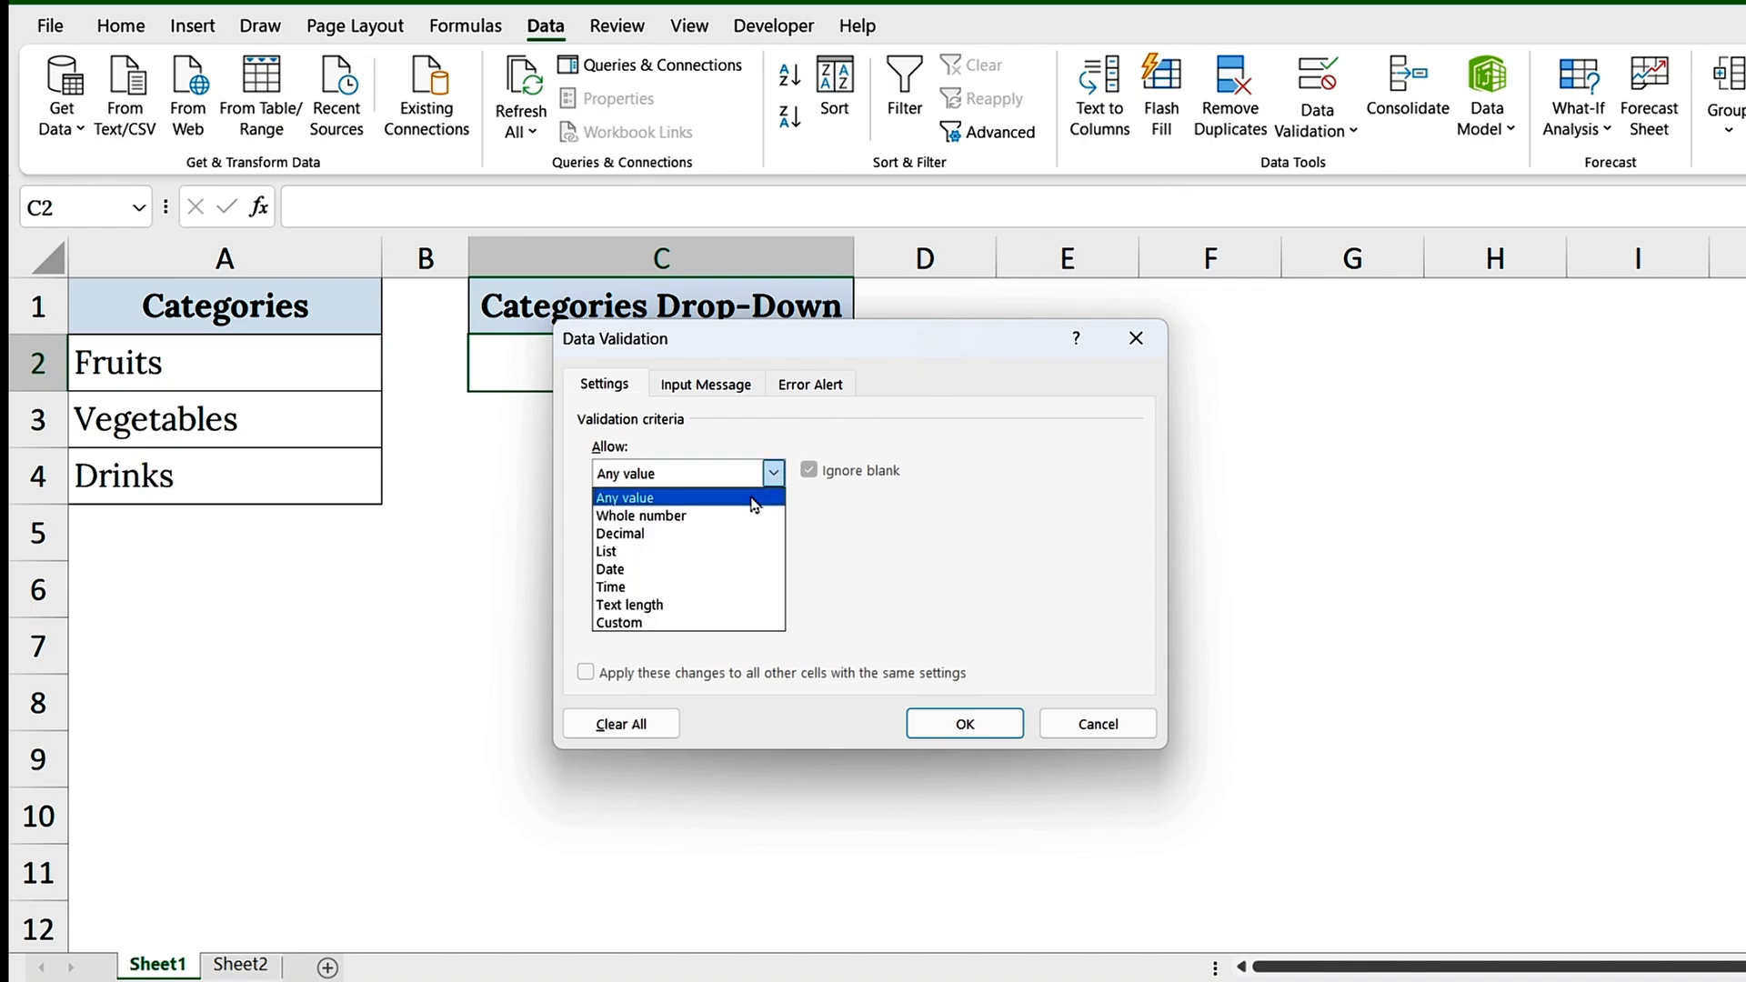
left_click(634, 547)
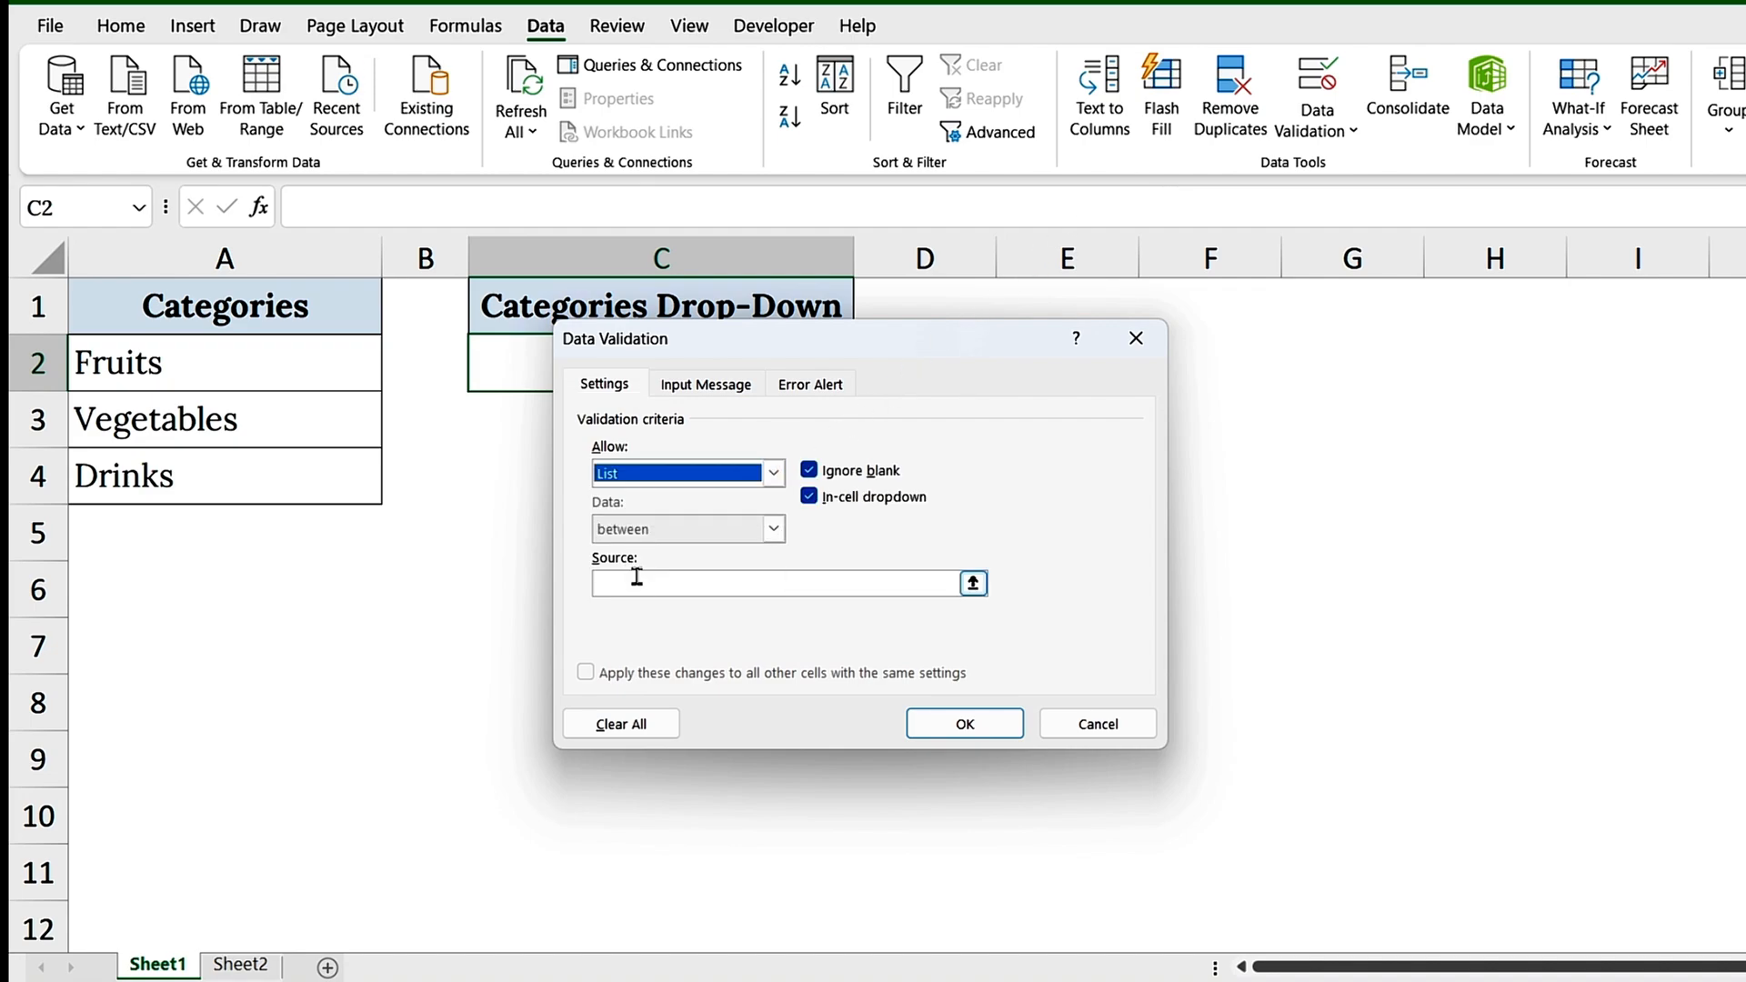
left_click(636, 582)
left_click_drag(319, 366, 329, 454)
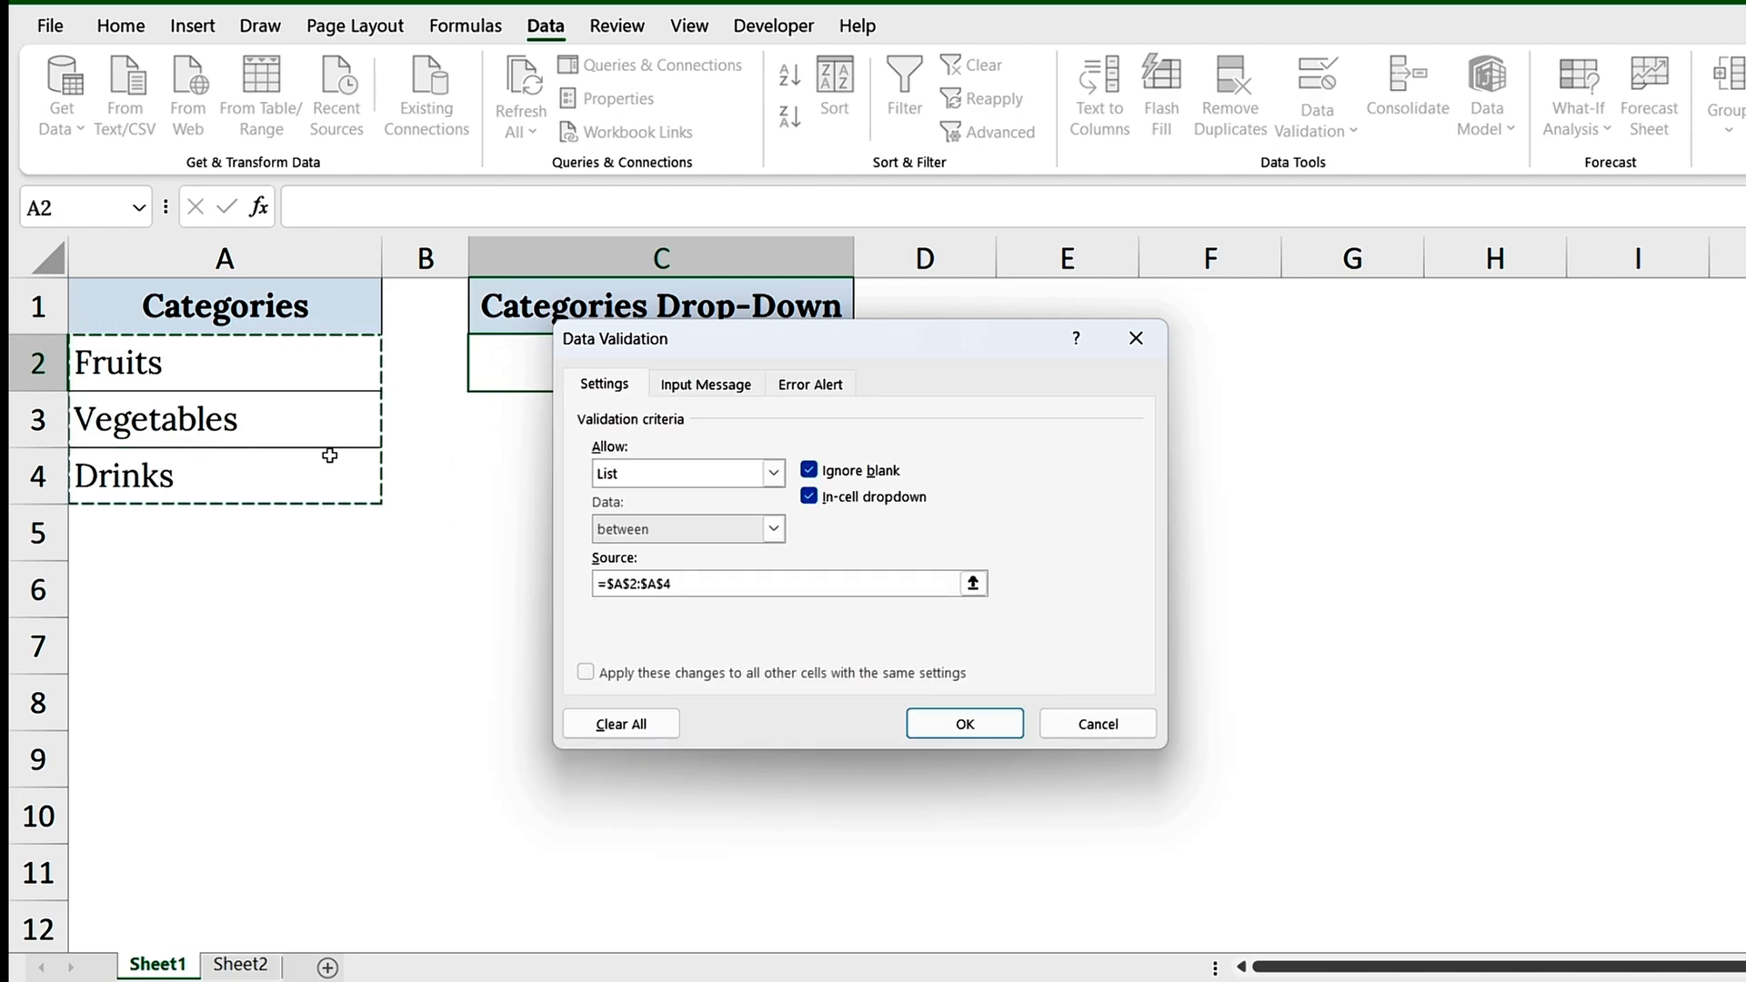
left_click(962, 723)
left_click(864, 380)
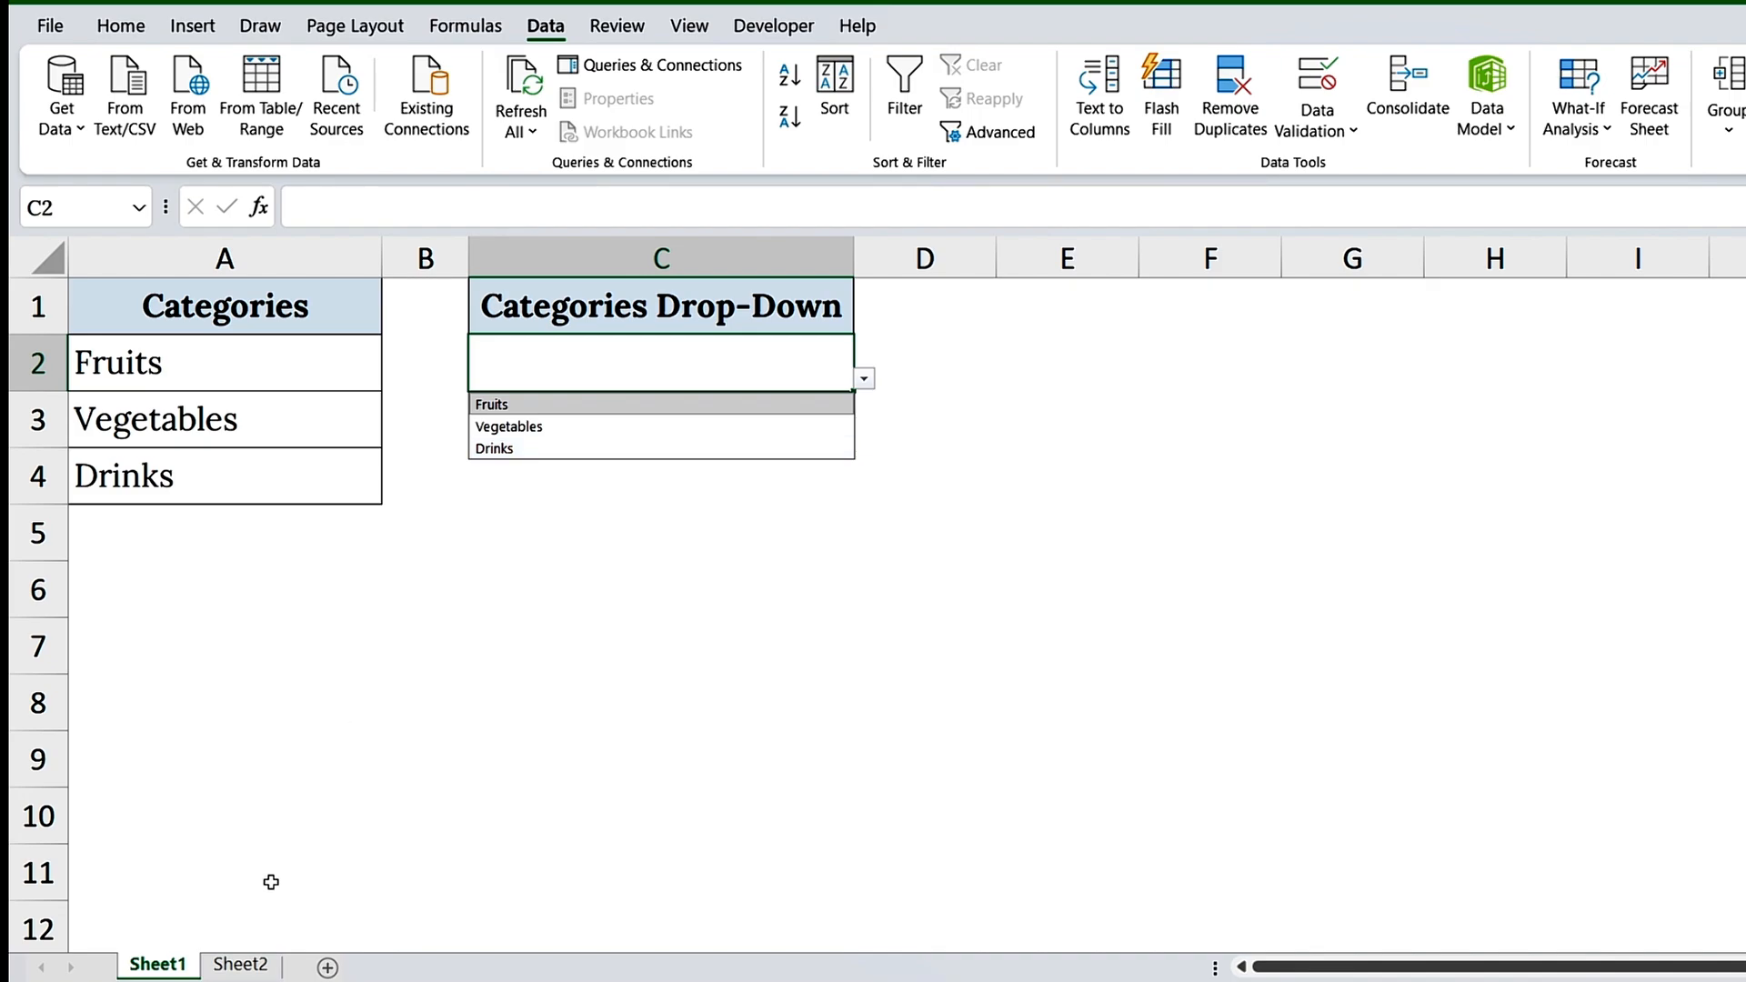
Add a List data validation to cell E2 on Sheet2 with source =INDIRECT(Sheet1!$C$2), accepting it despite the source error.
left_click(233, 967)
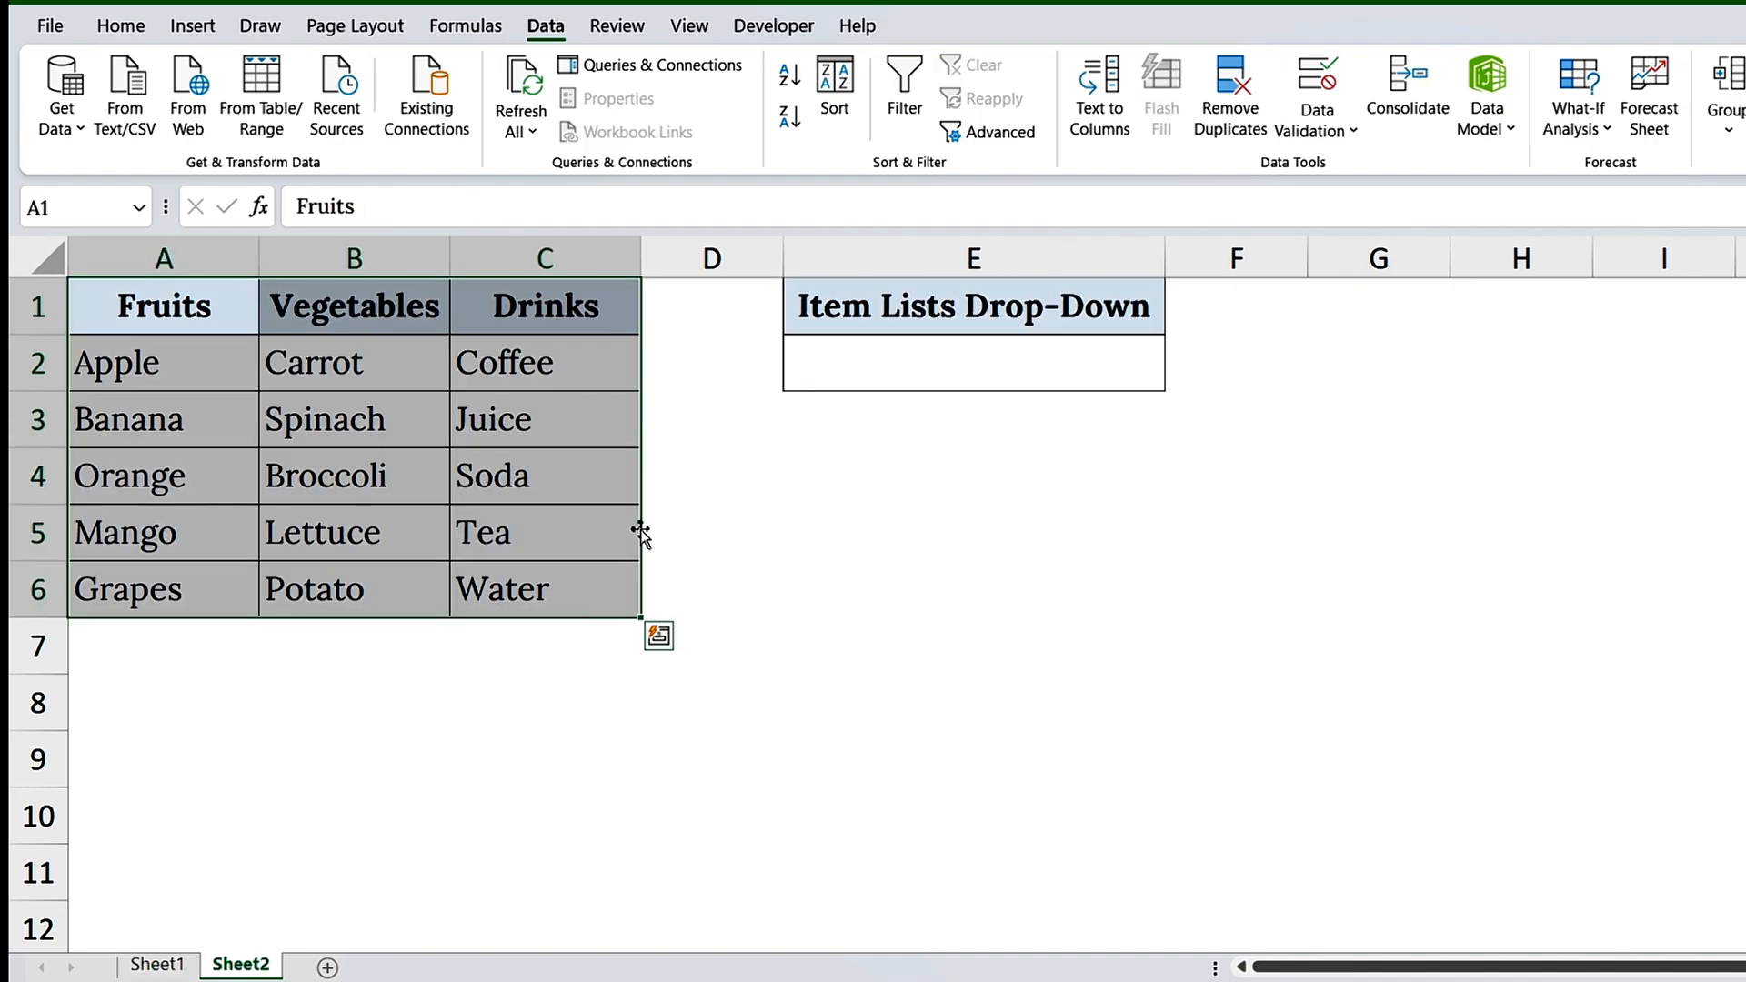
left_click(904, 372)
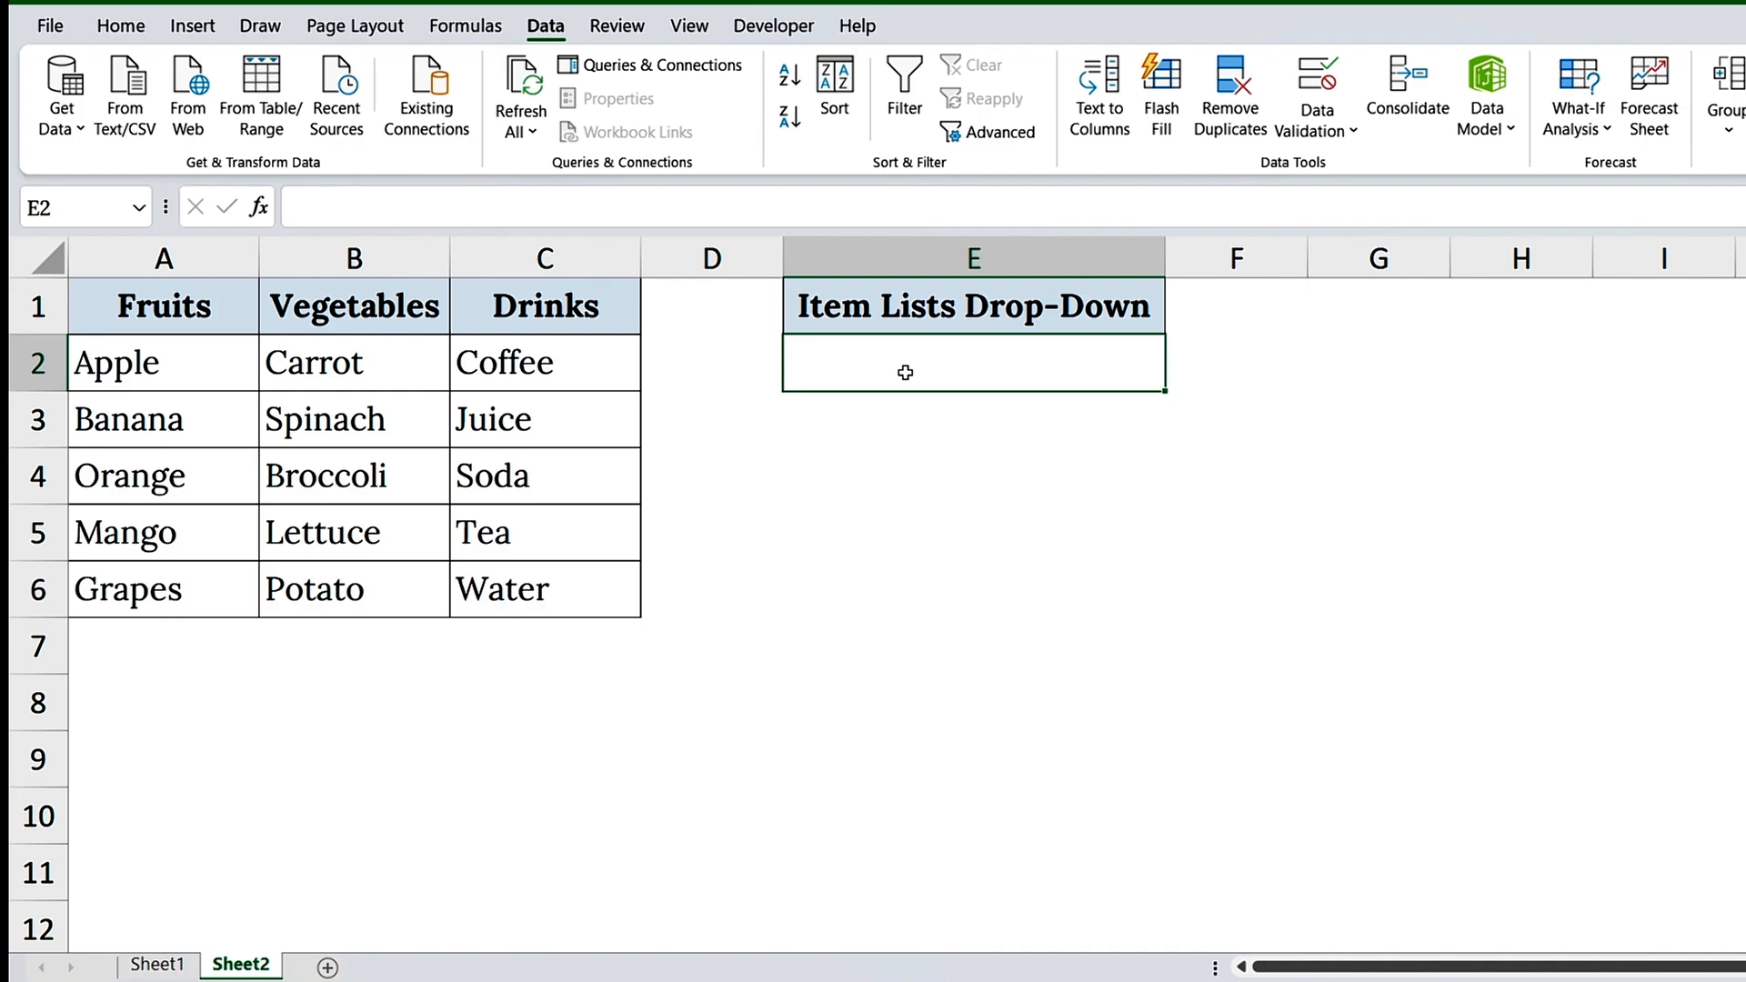
left_click(1316, 89)
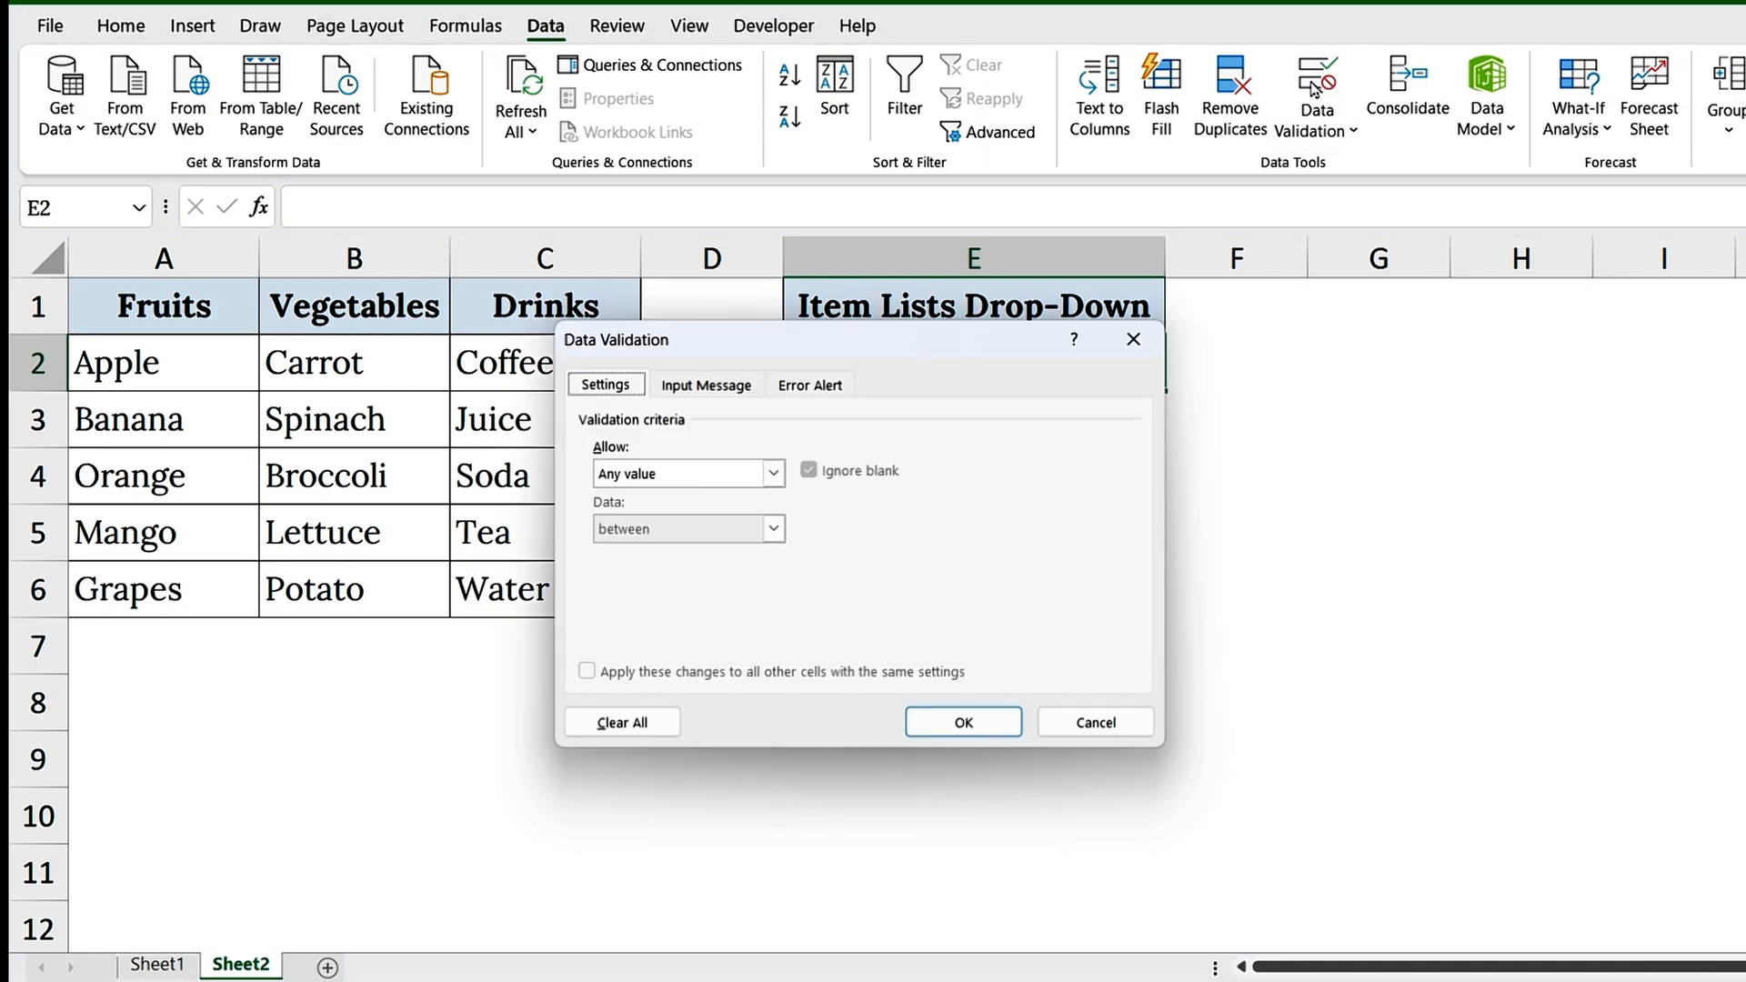
left_click(773, 473)
left_click(621, 546)
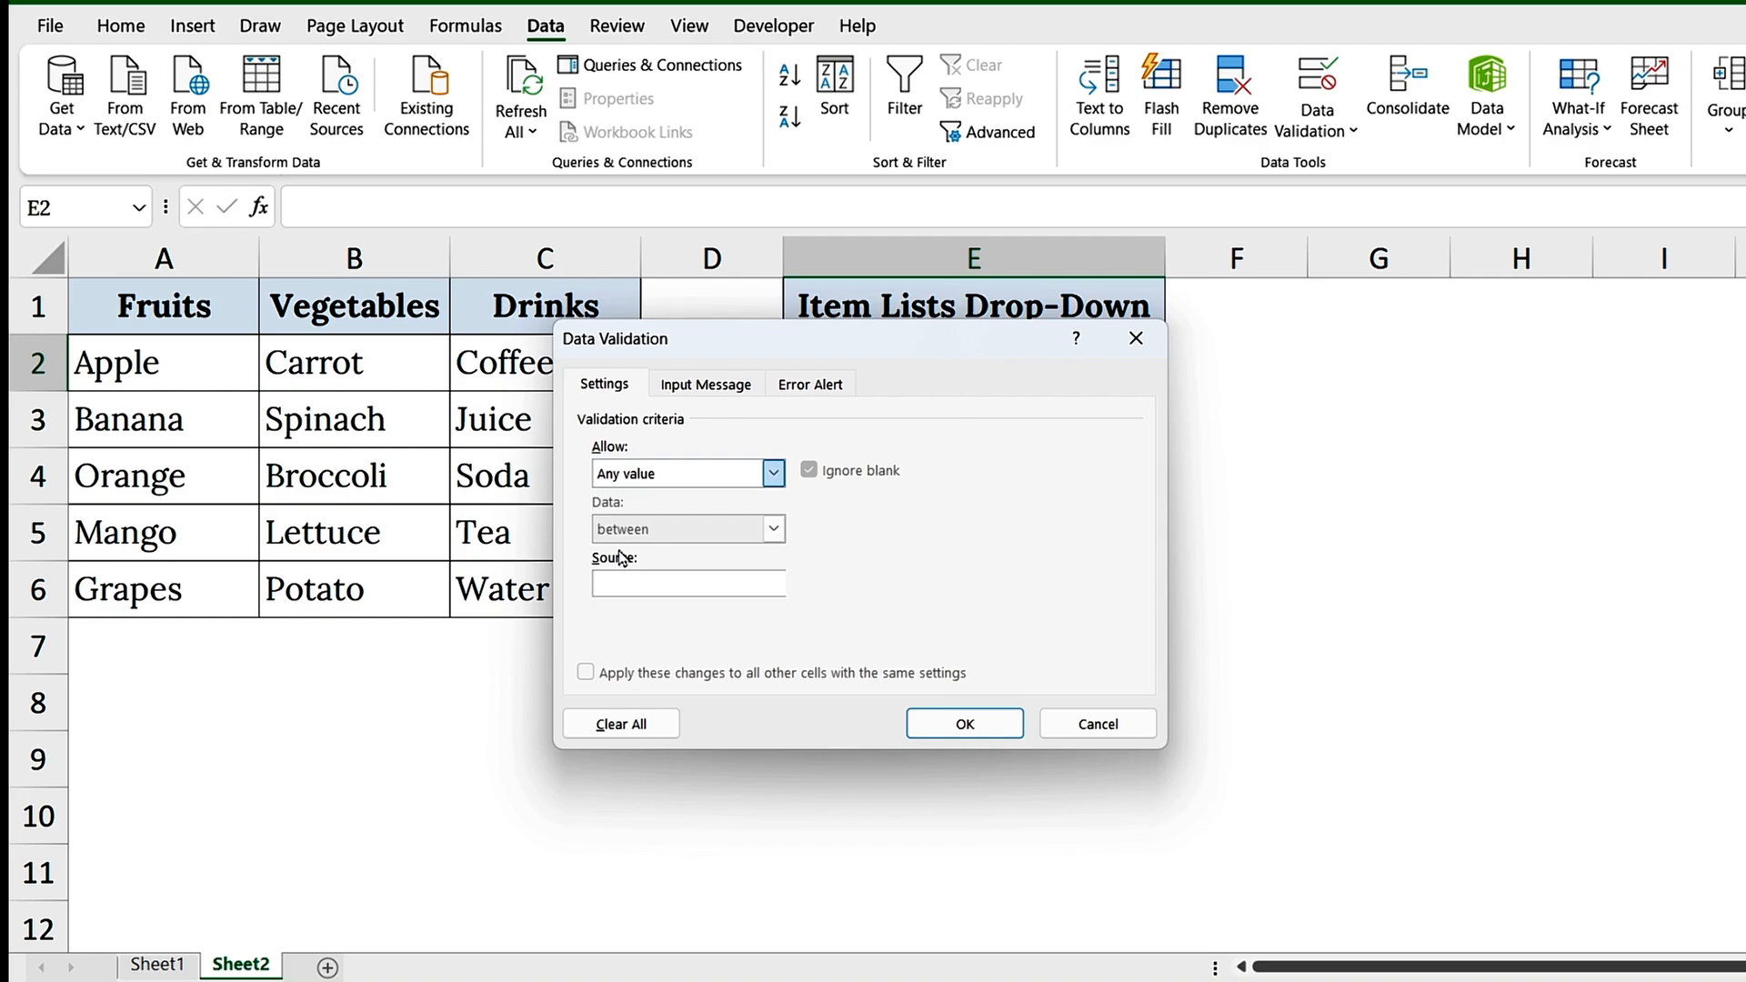
left_click(681, 582)
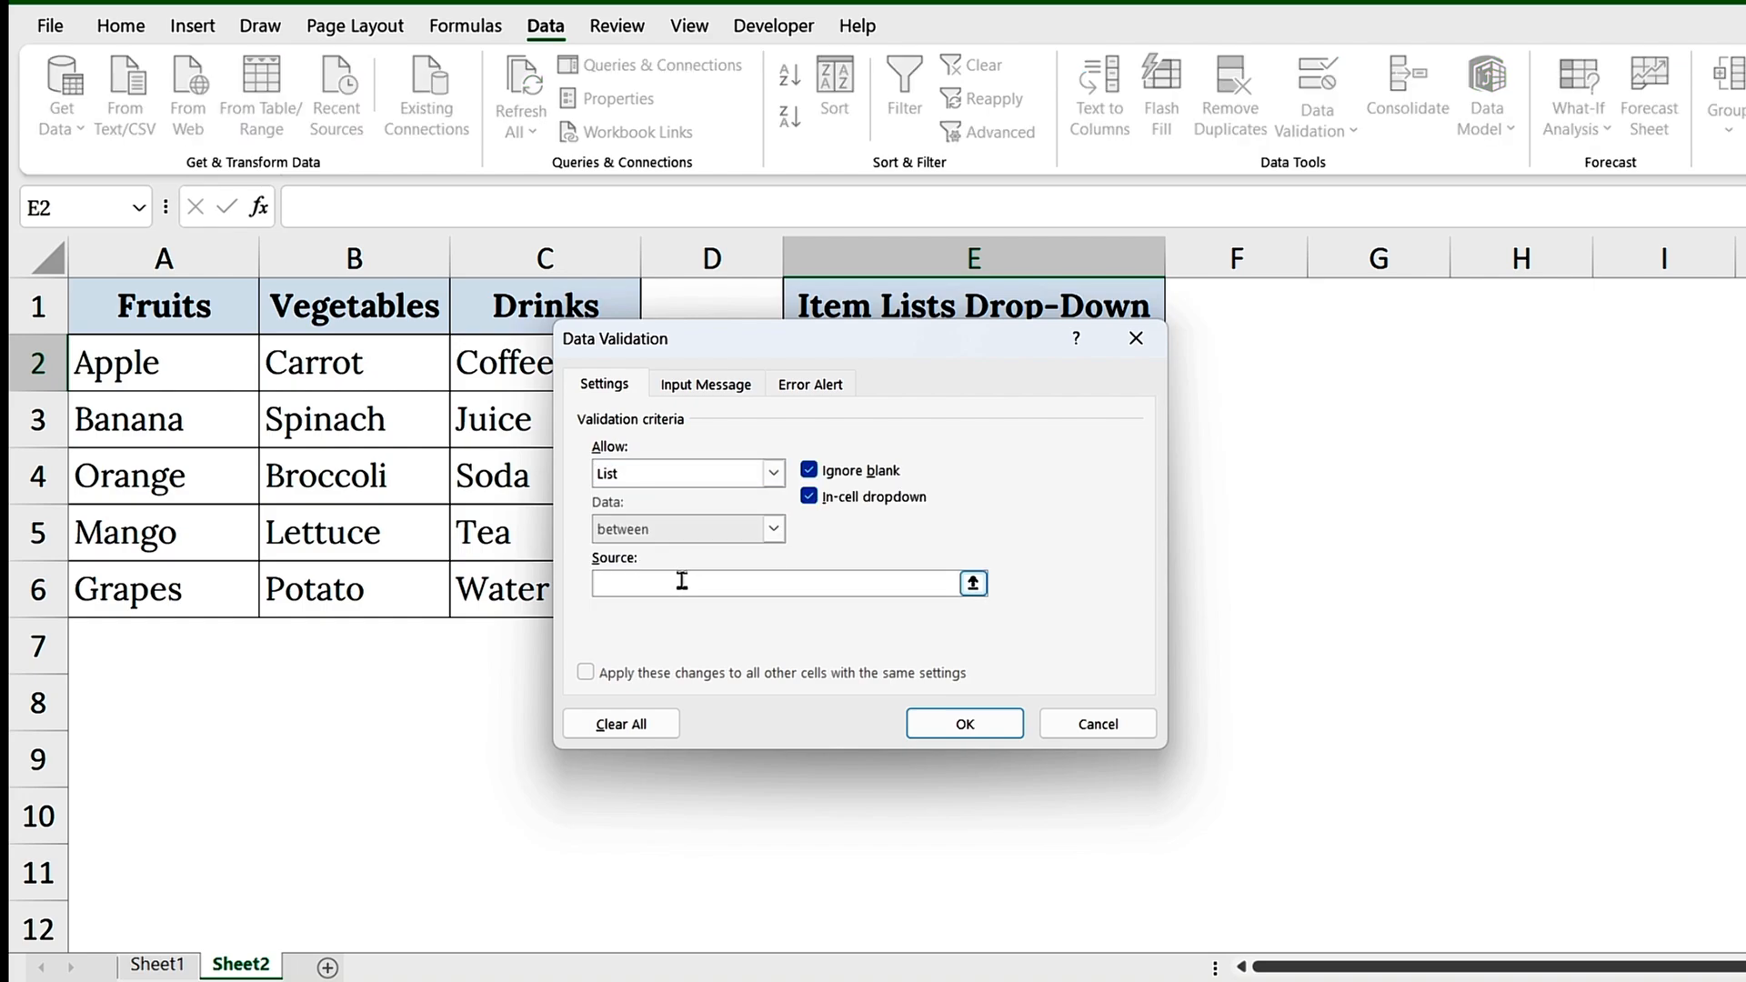
type("=INDIRECT(")
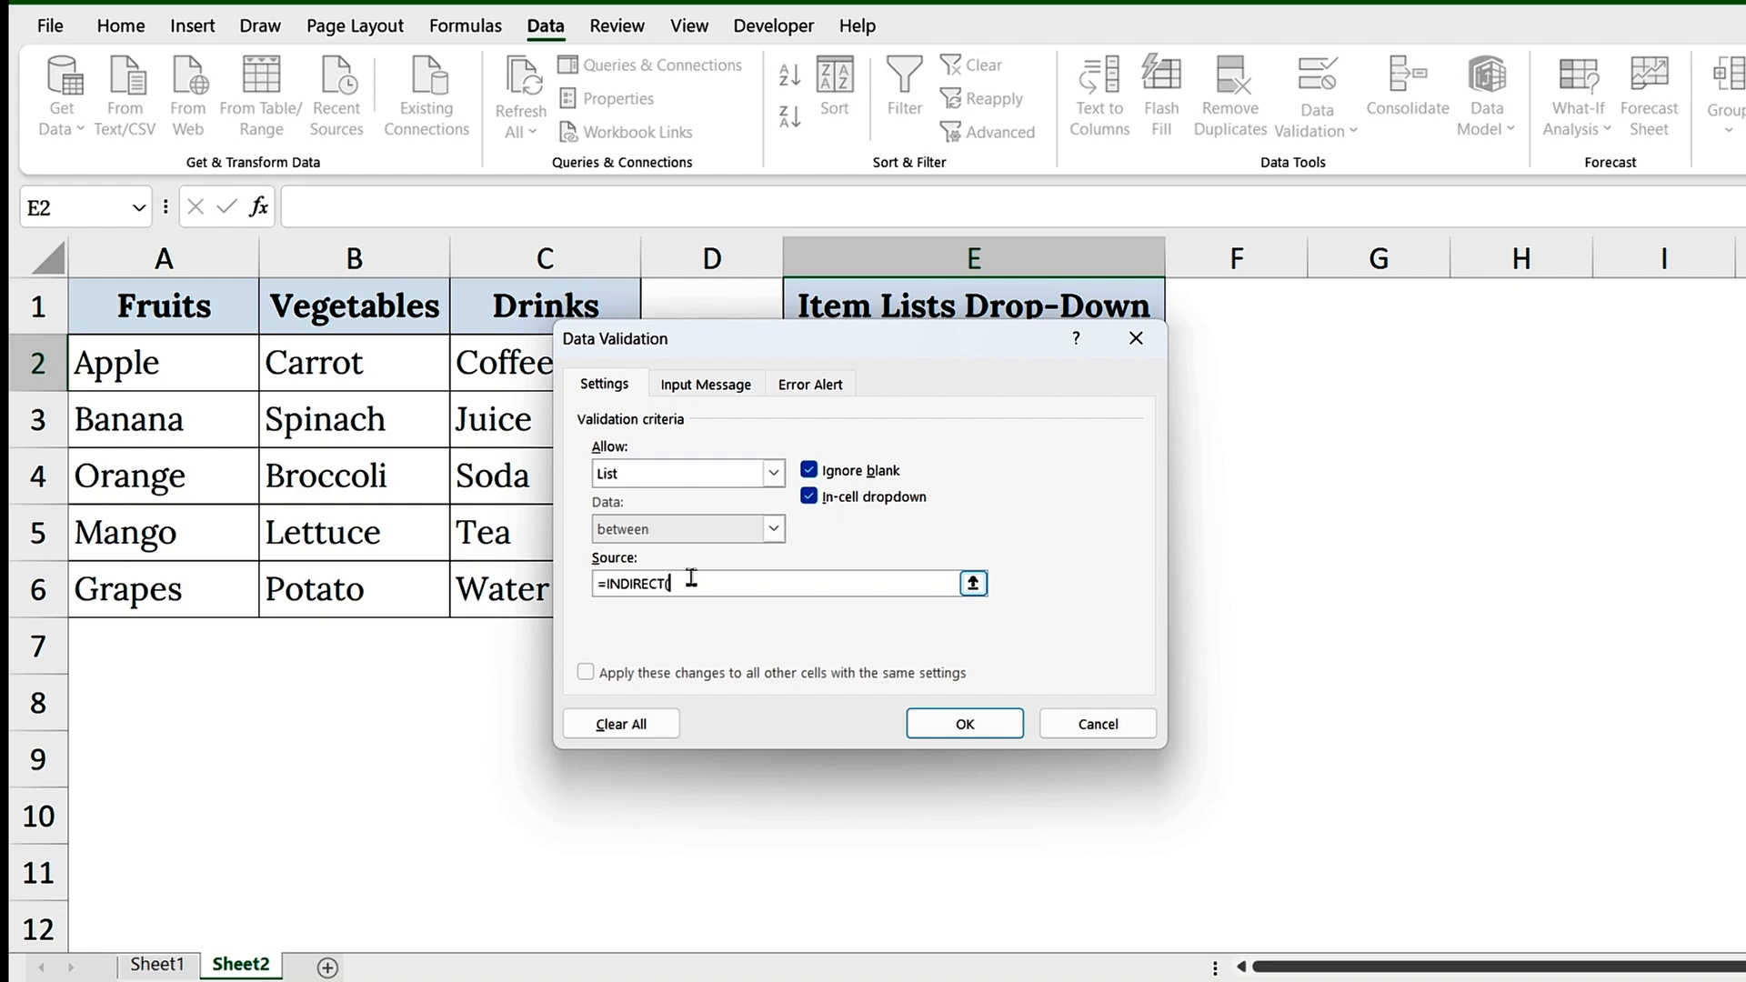
left_click(180, 964)
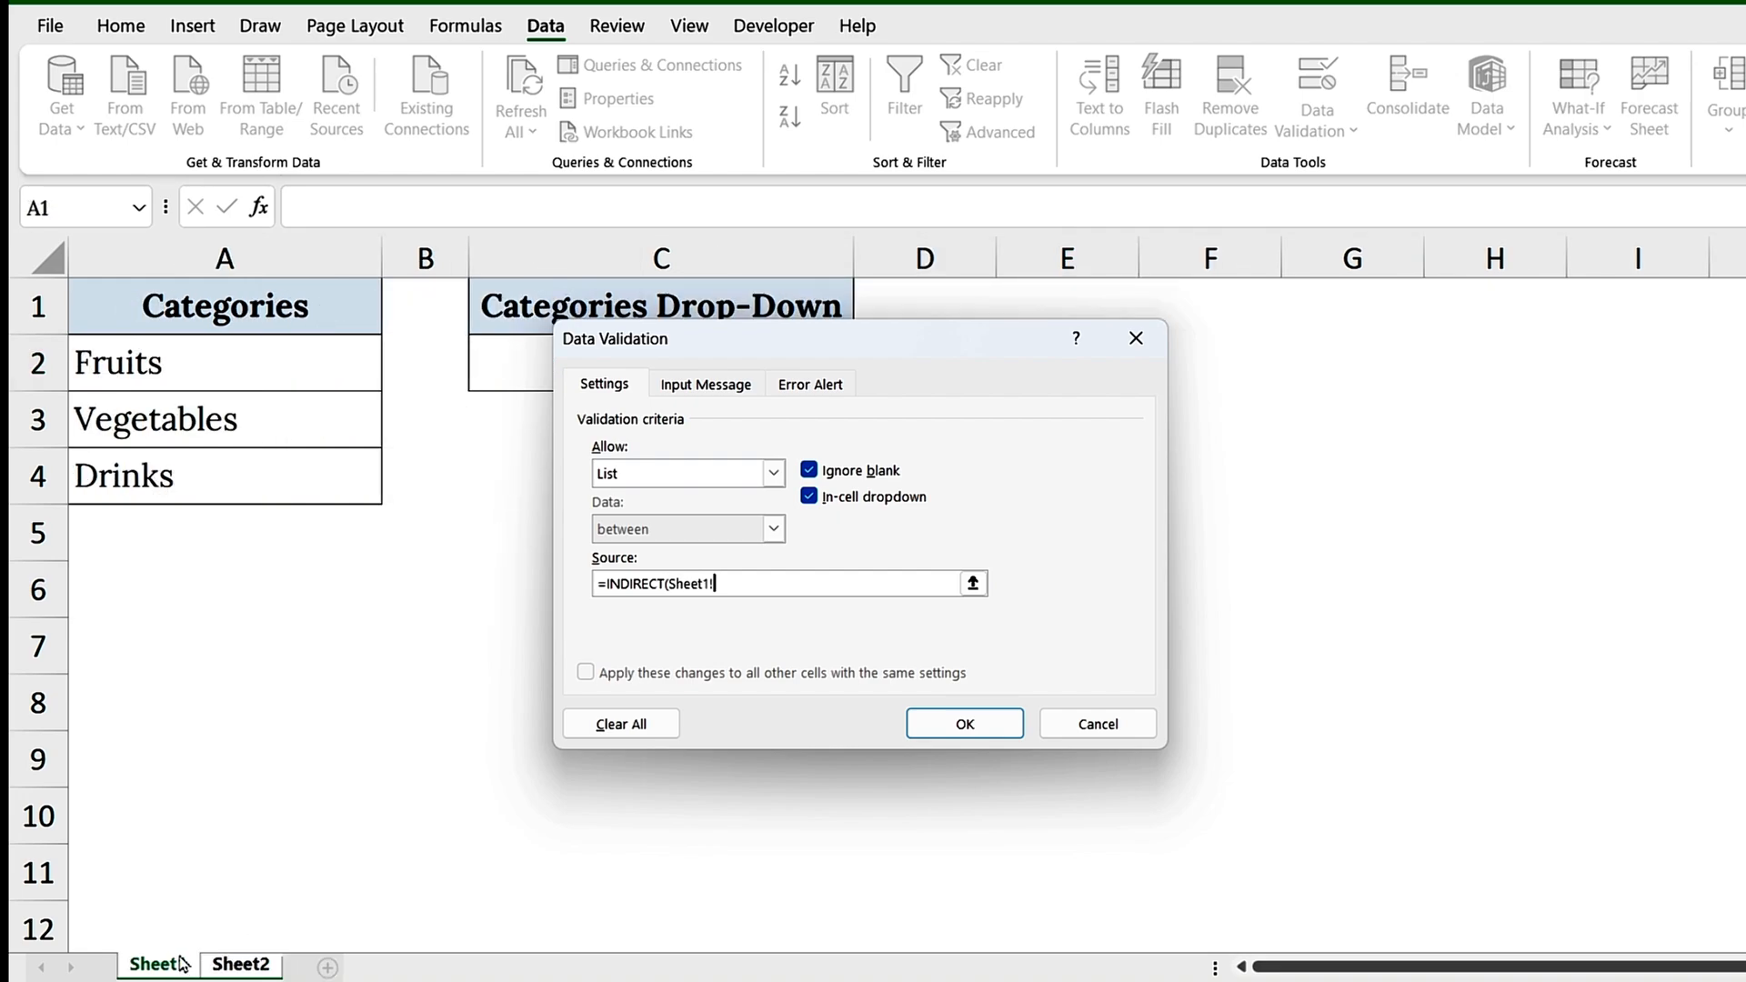
left_click(498, 371)
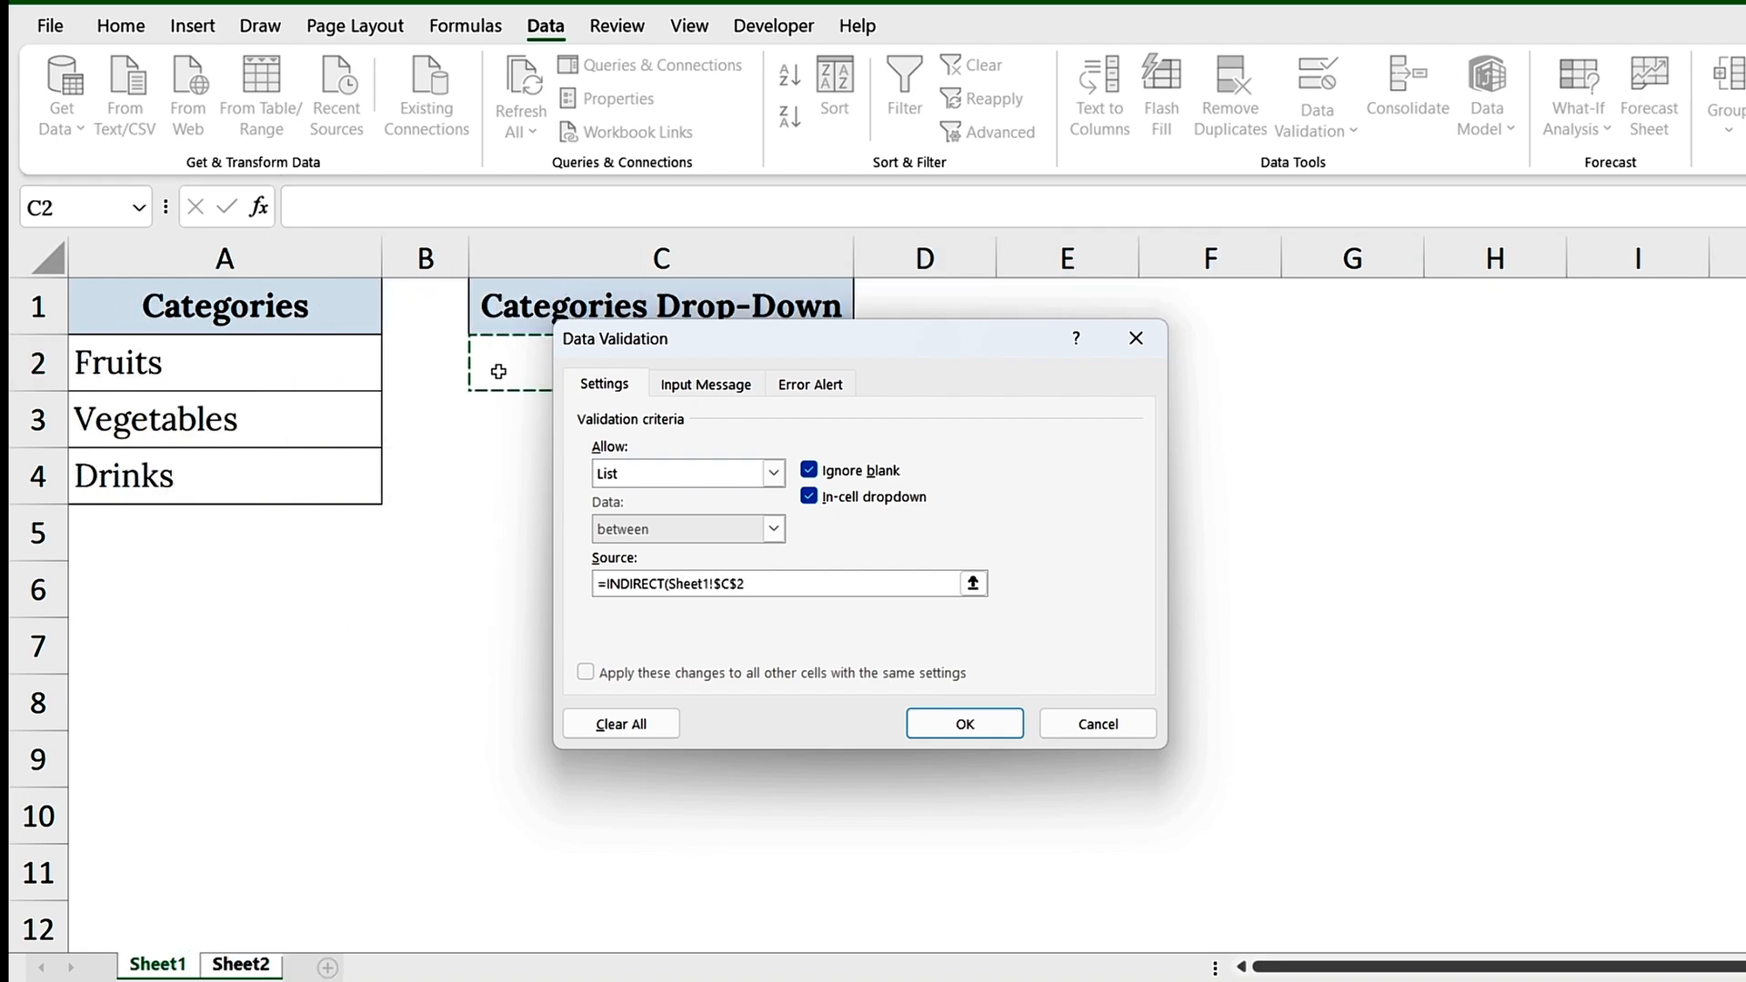
type(")")
left_click_drag(768, 583, 595, 582)
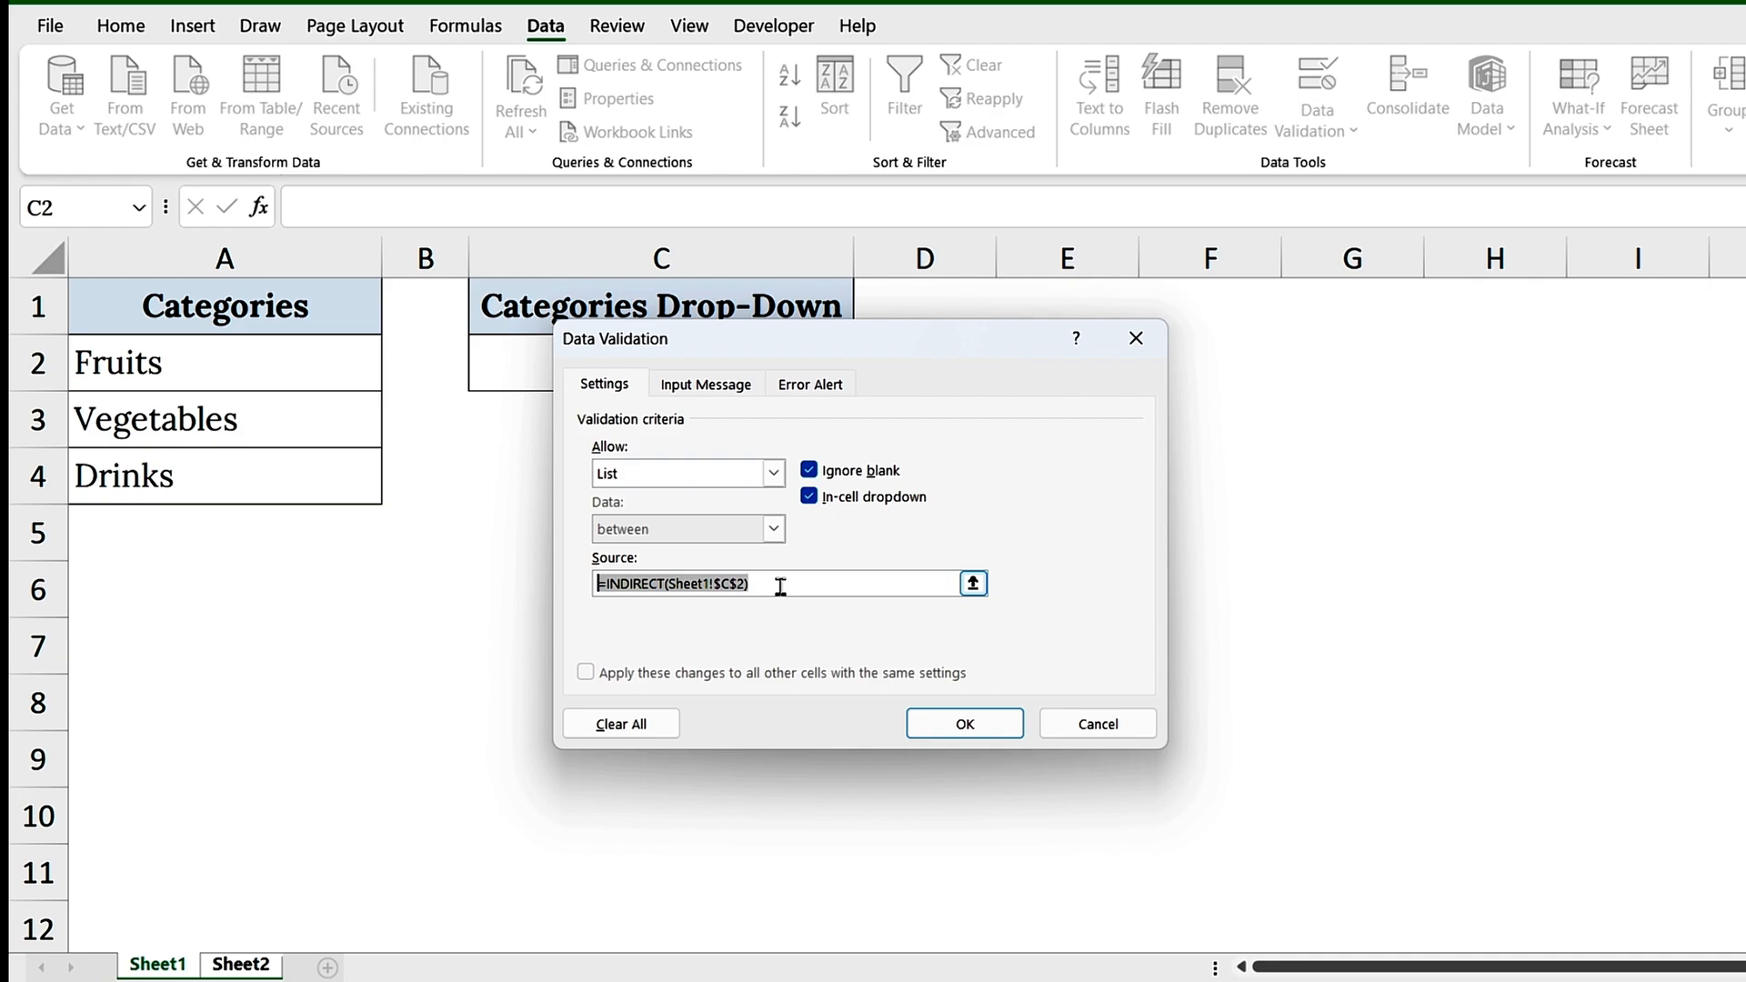
left_click(956, 722)
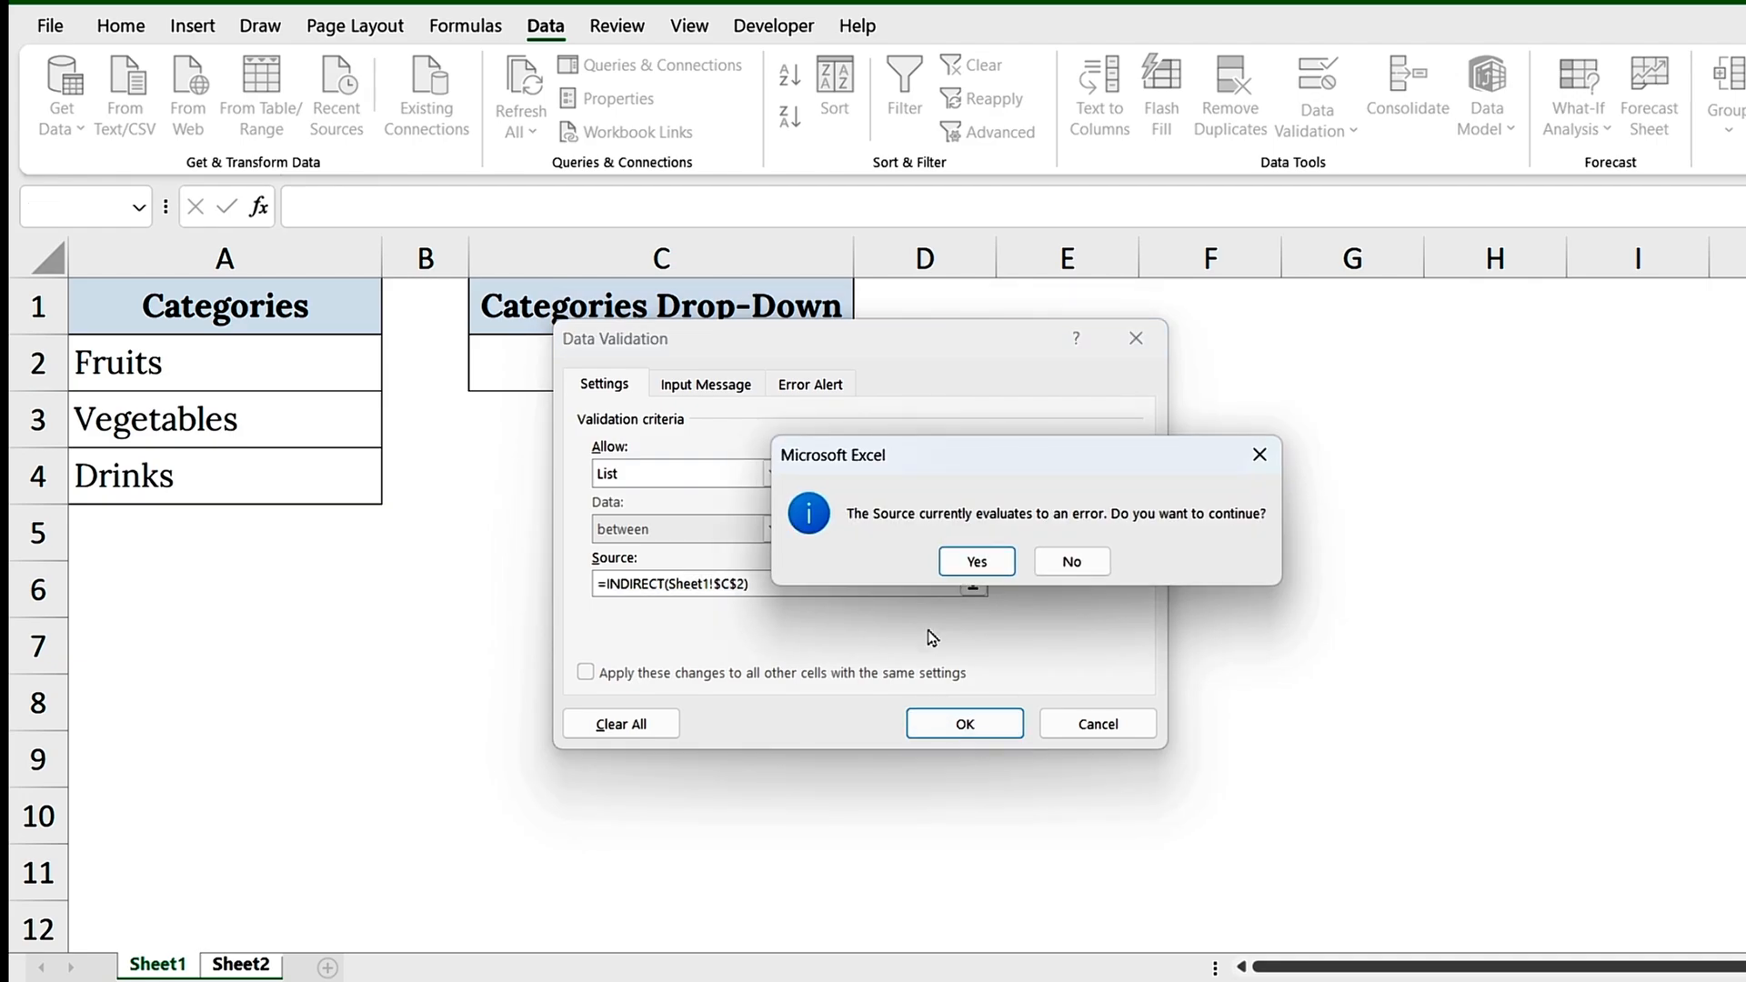
left_click(968, 561)
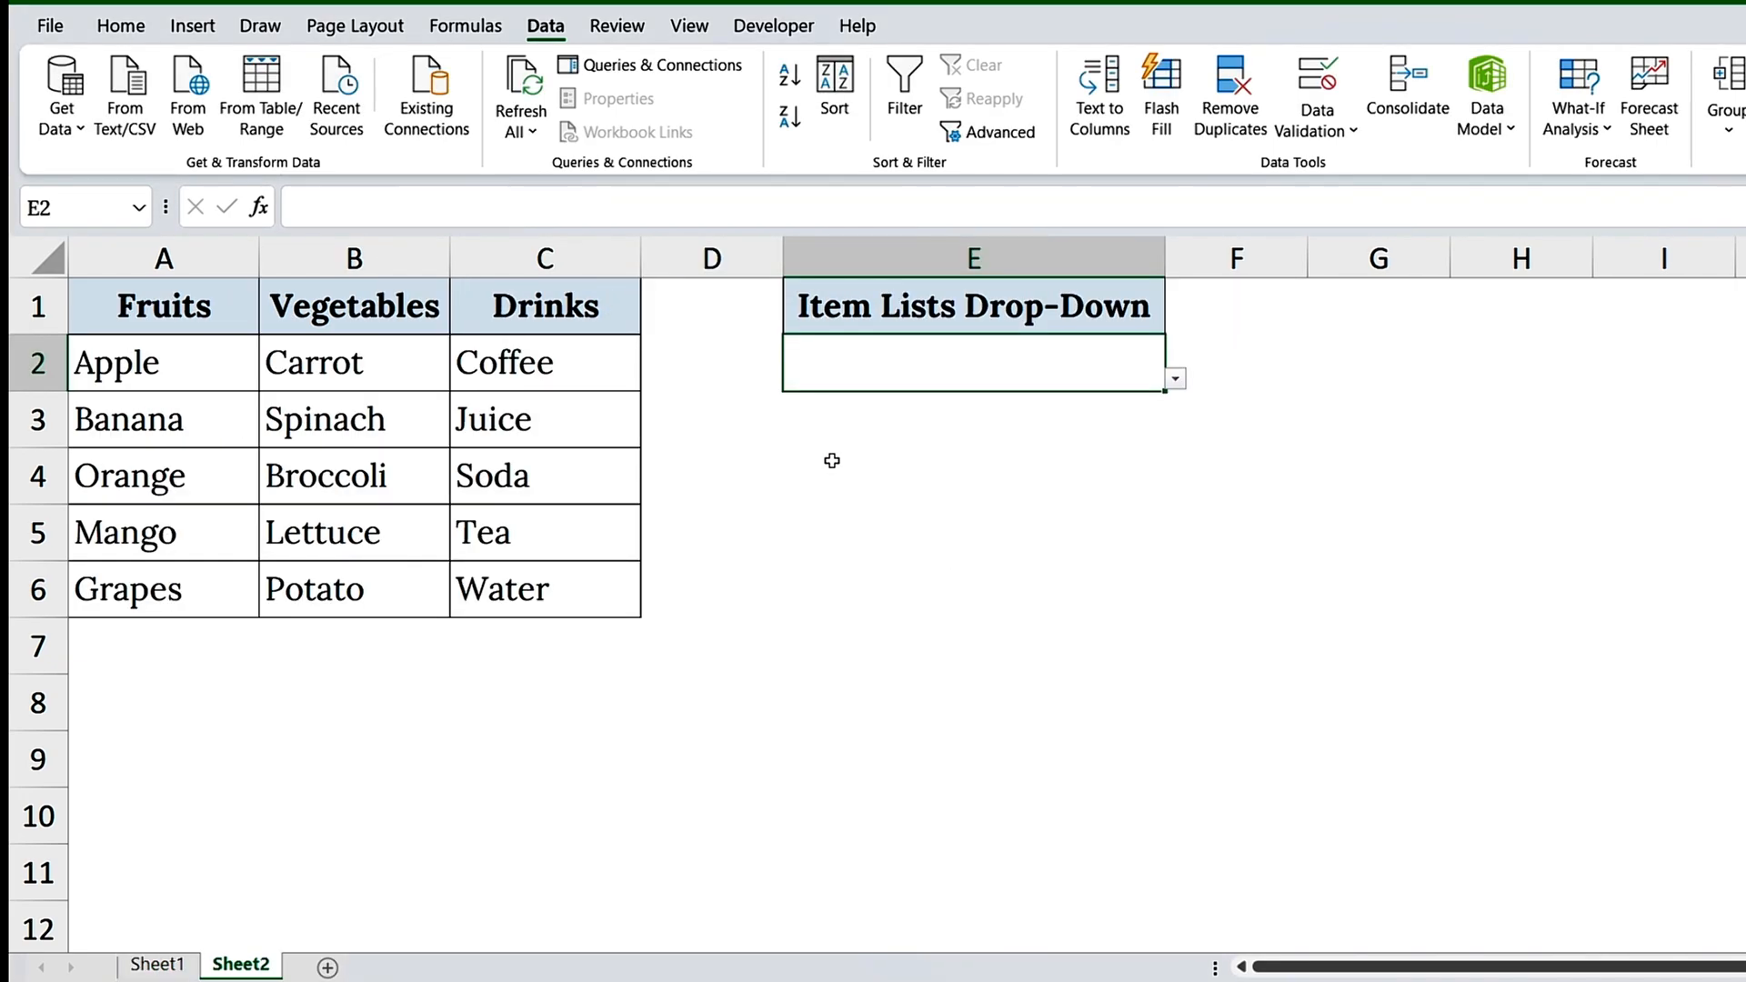
Choose Vegetables in the Sheet1 categories drop-down and check the item list offered in cell E2 on Sheet2.
left_click(158, 963)
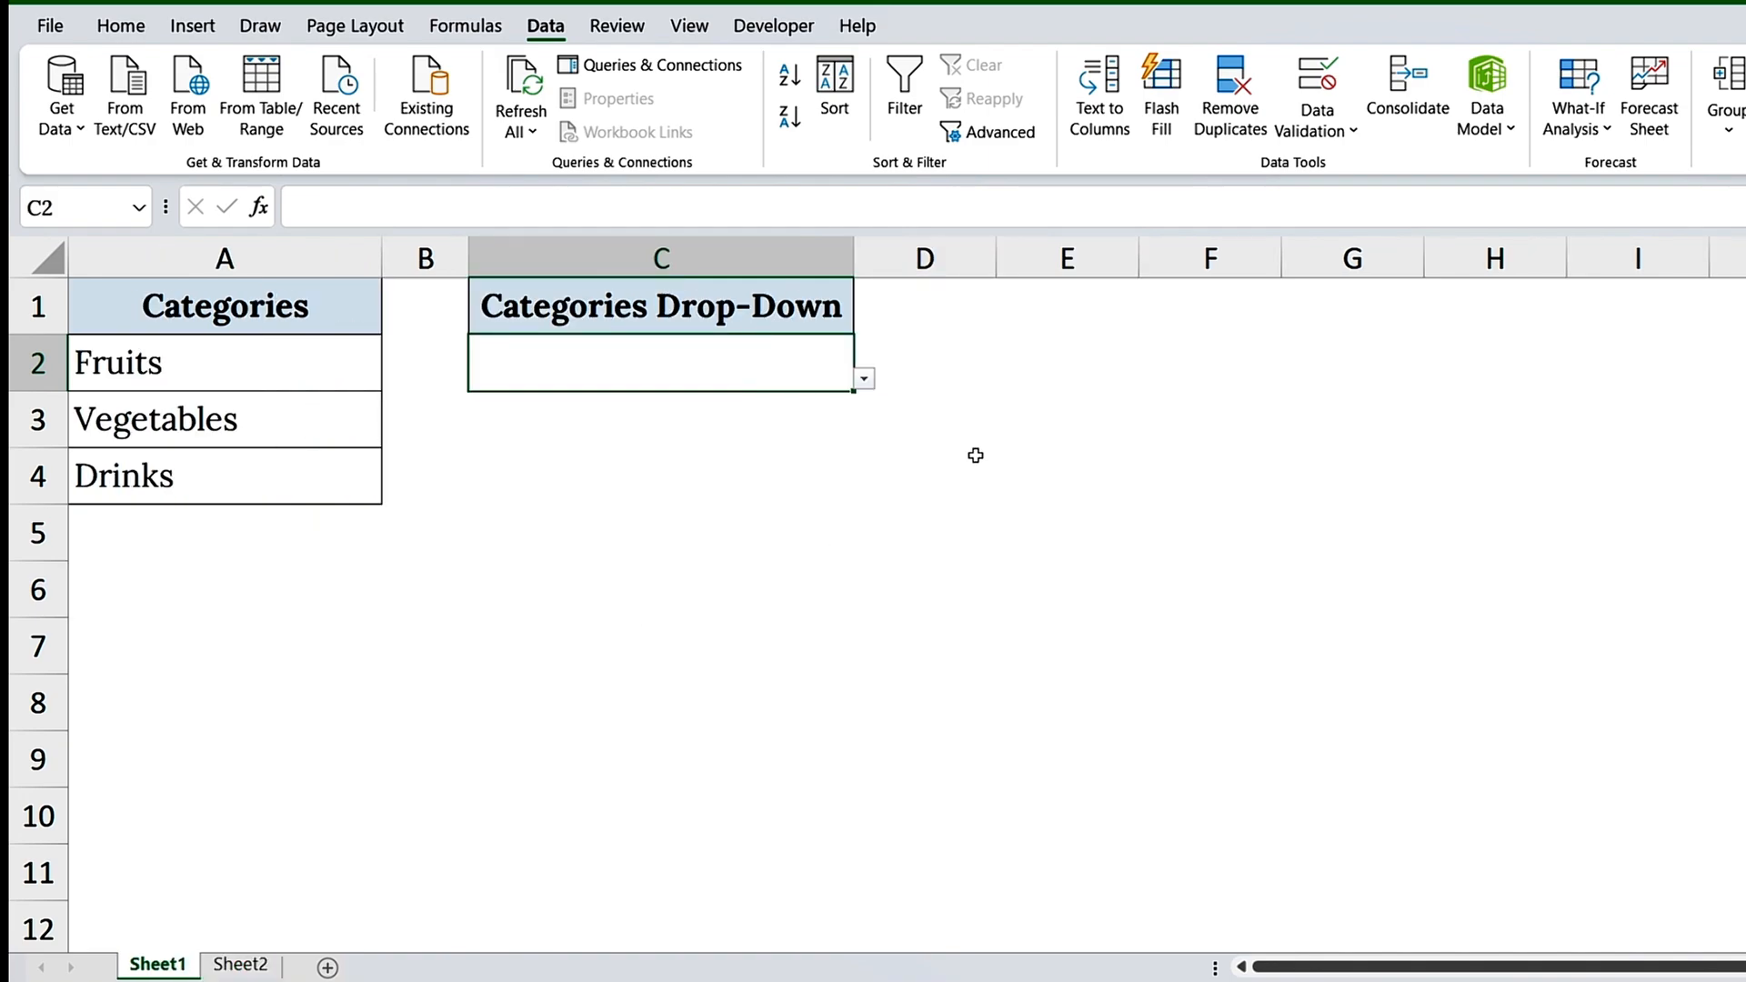
left_click(865, 380)
left_click(562, 426)
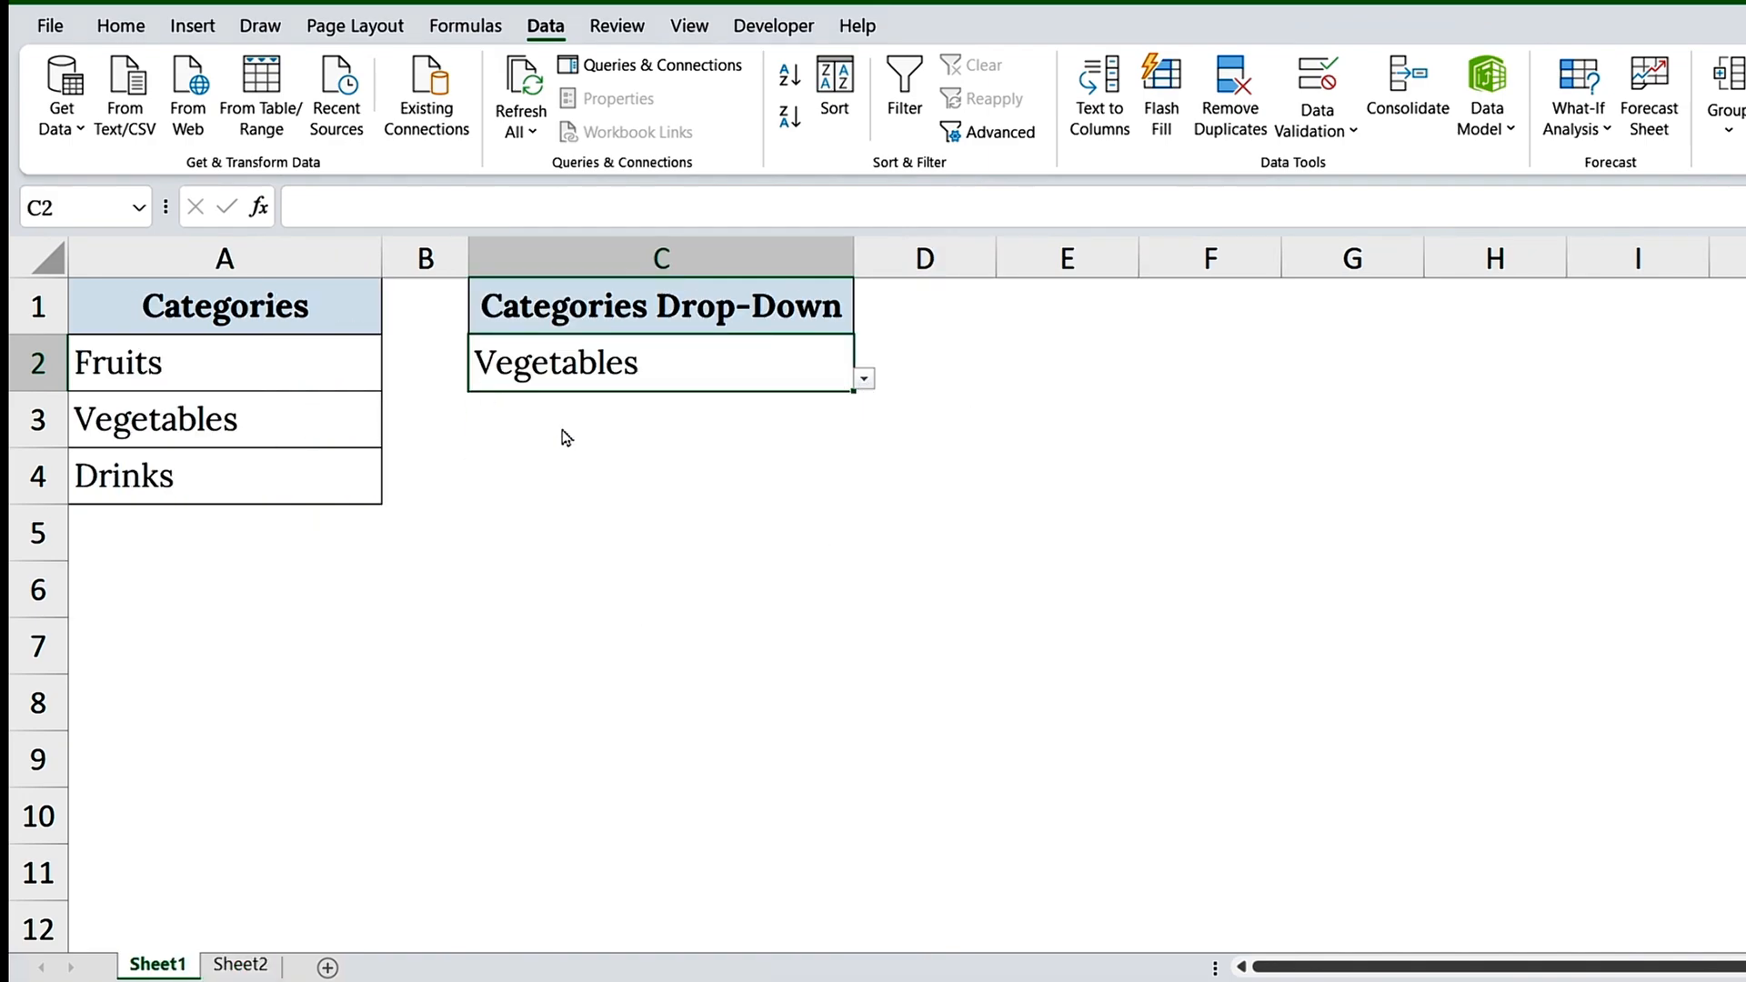
left_click(240, 964)
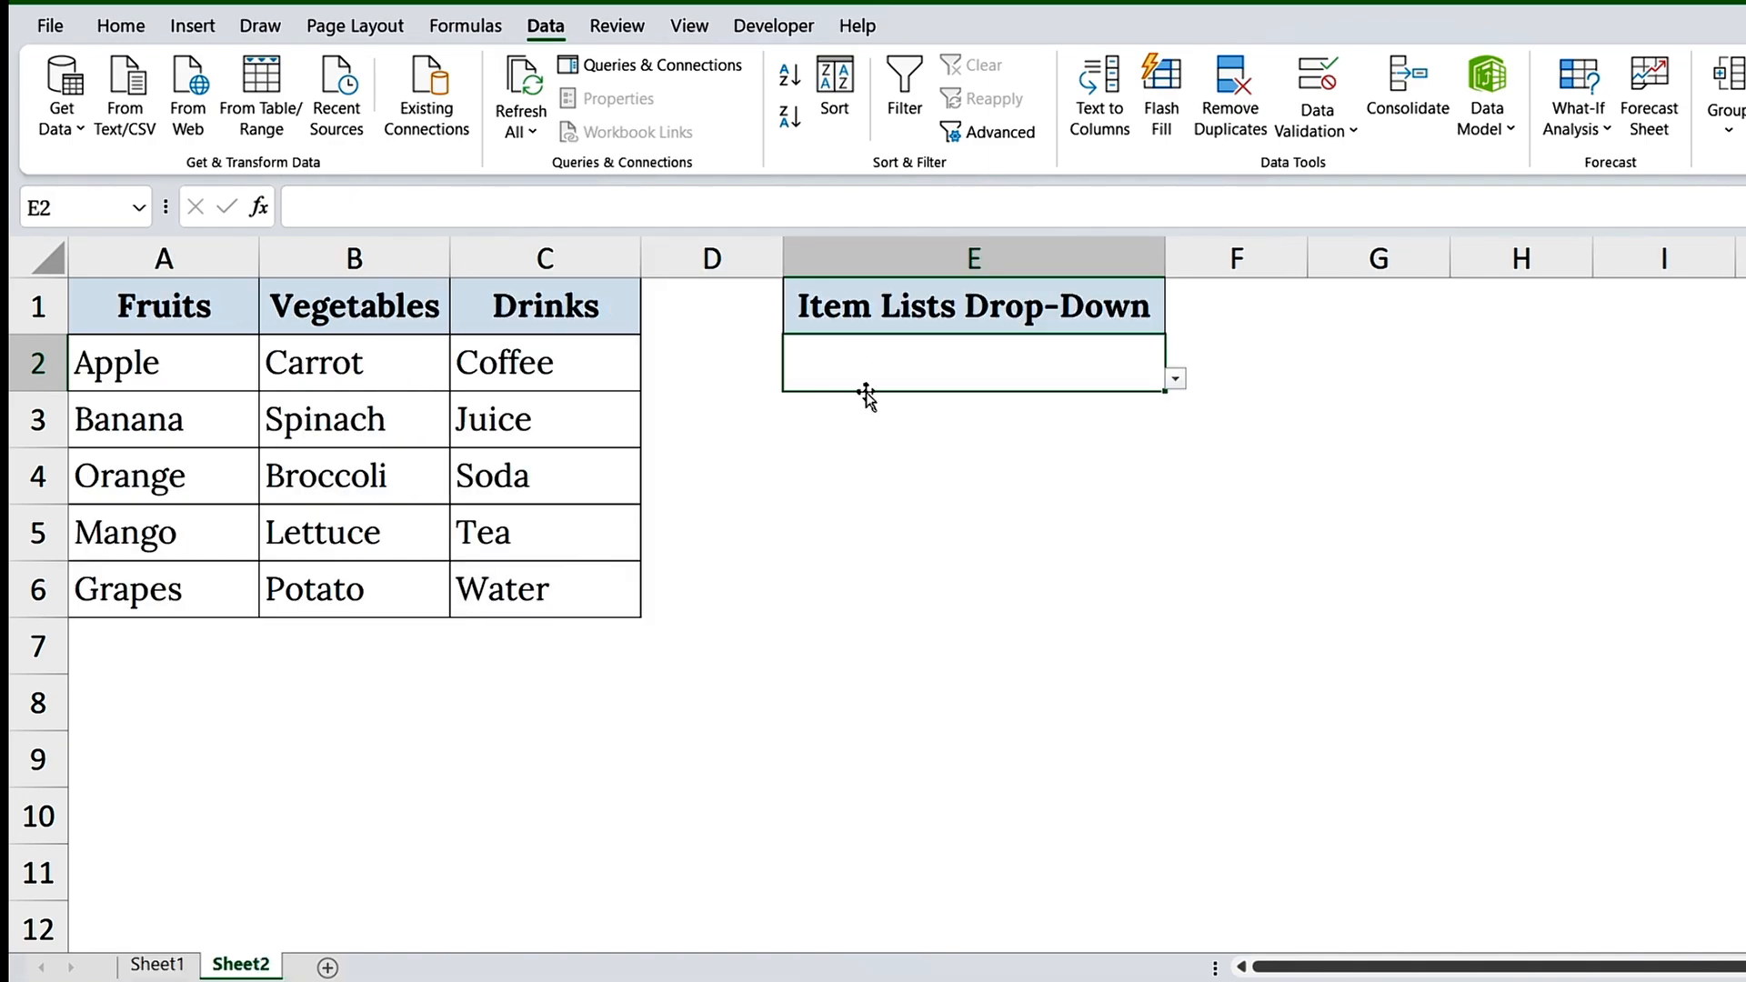
left_click(1175, 378)
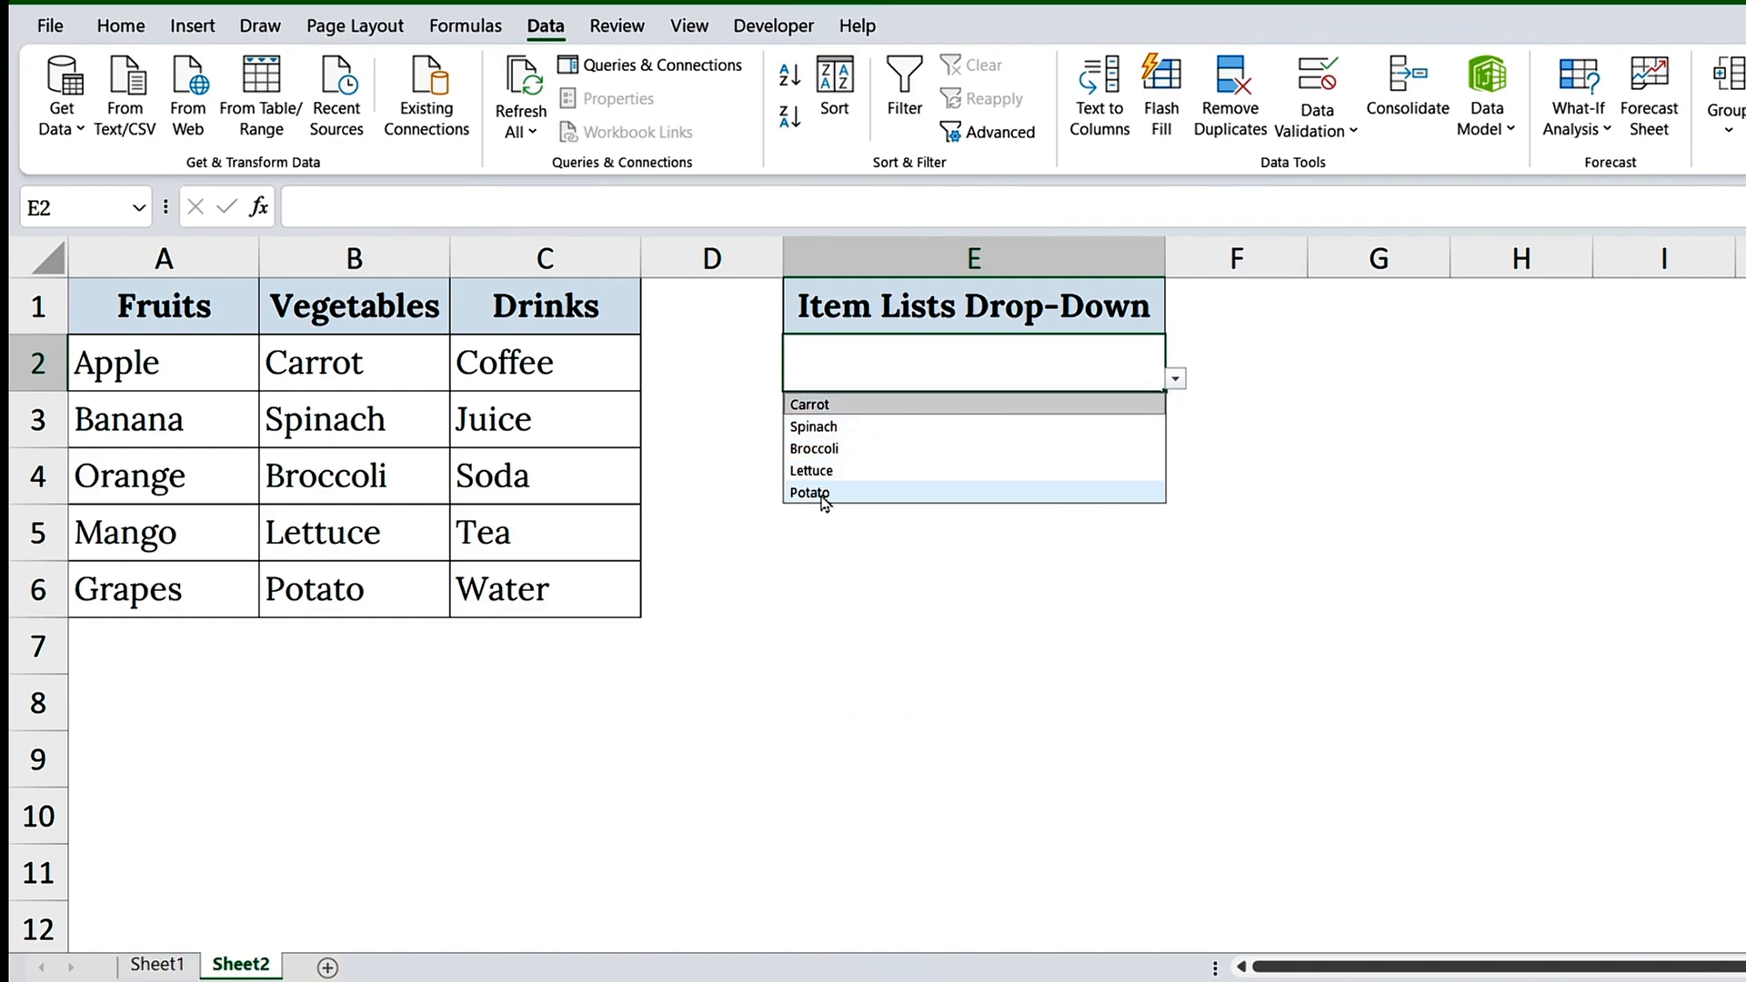
Change the Sheet1 category in cell C2 to Fruits and check the dependent item list in cell E2 on Sheet2.
left_click(155, 963)
left_click(864, 379)
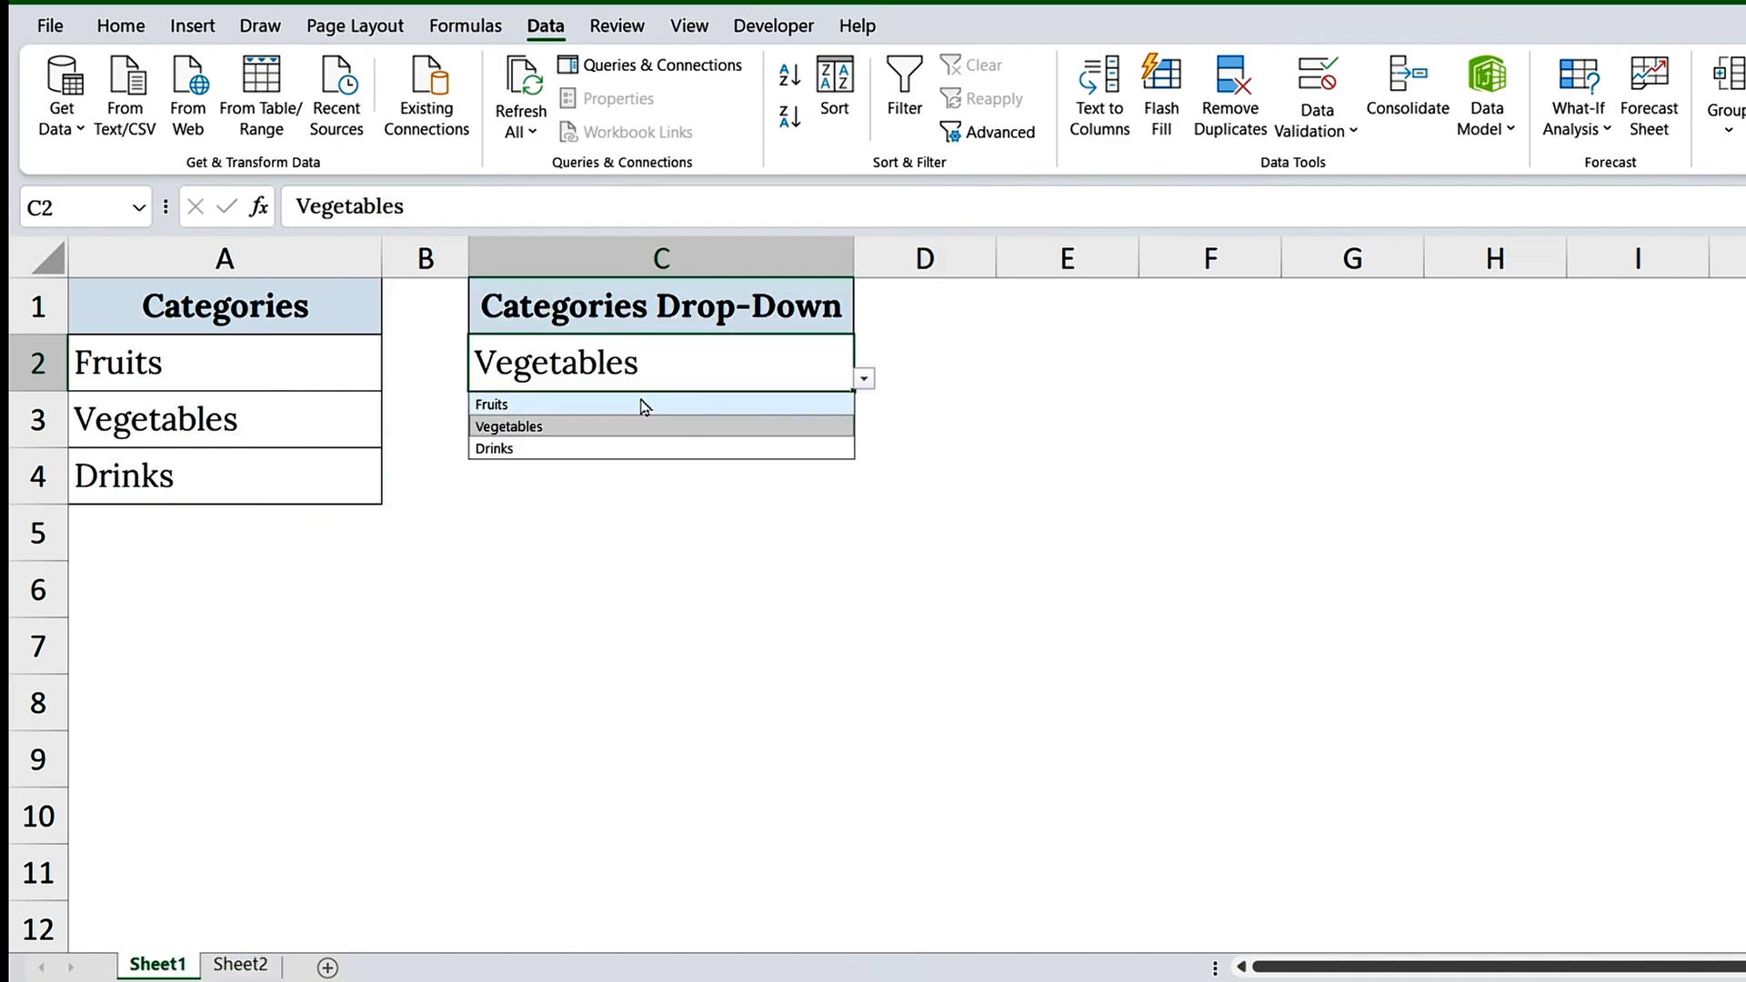
left_click(644, 405)
left_click(238, 964)
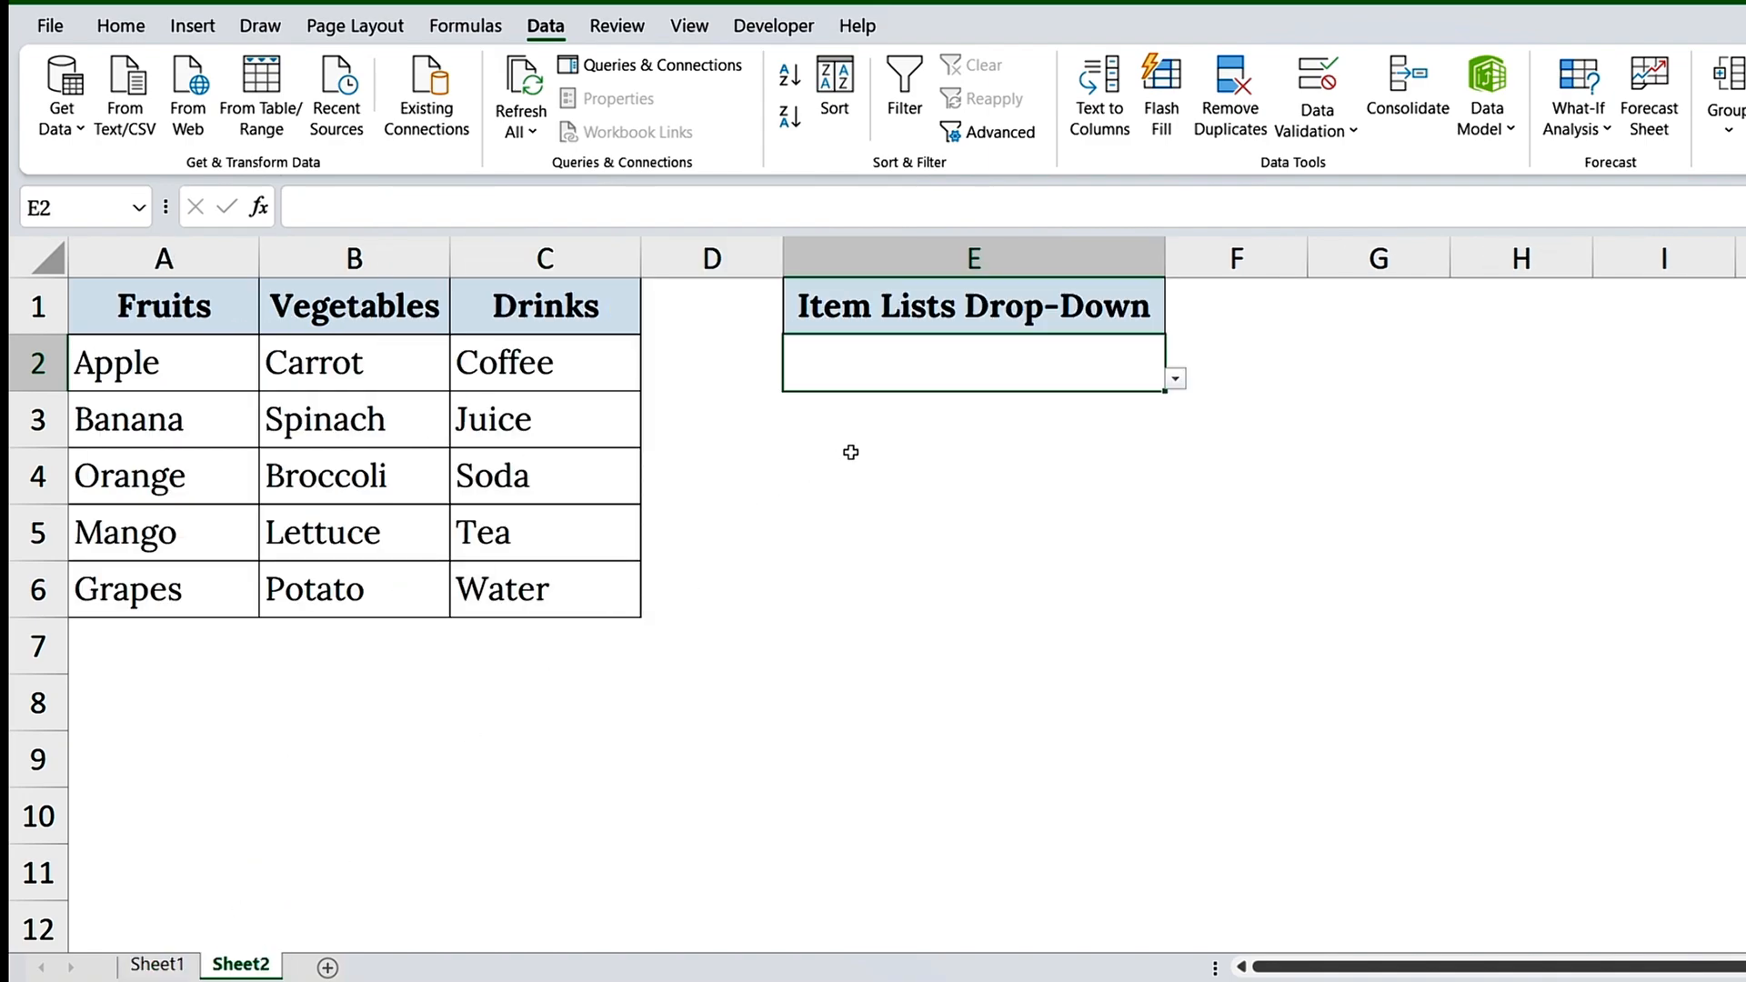
left_click(1176, 379)
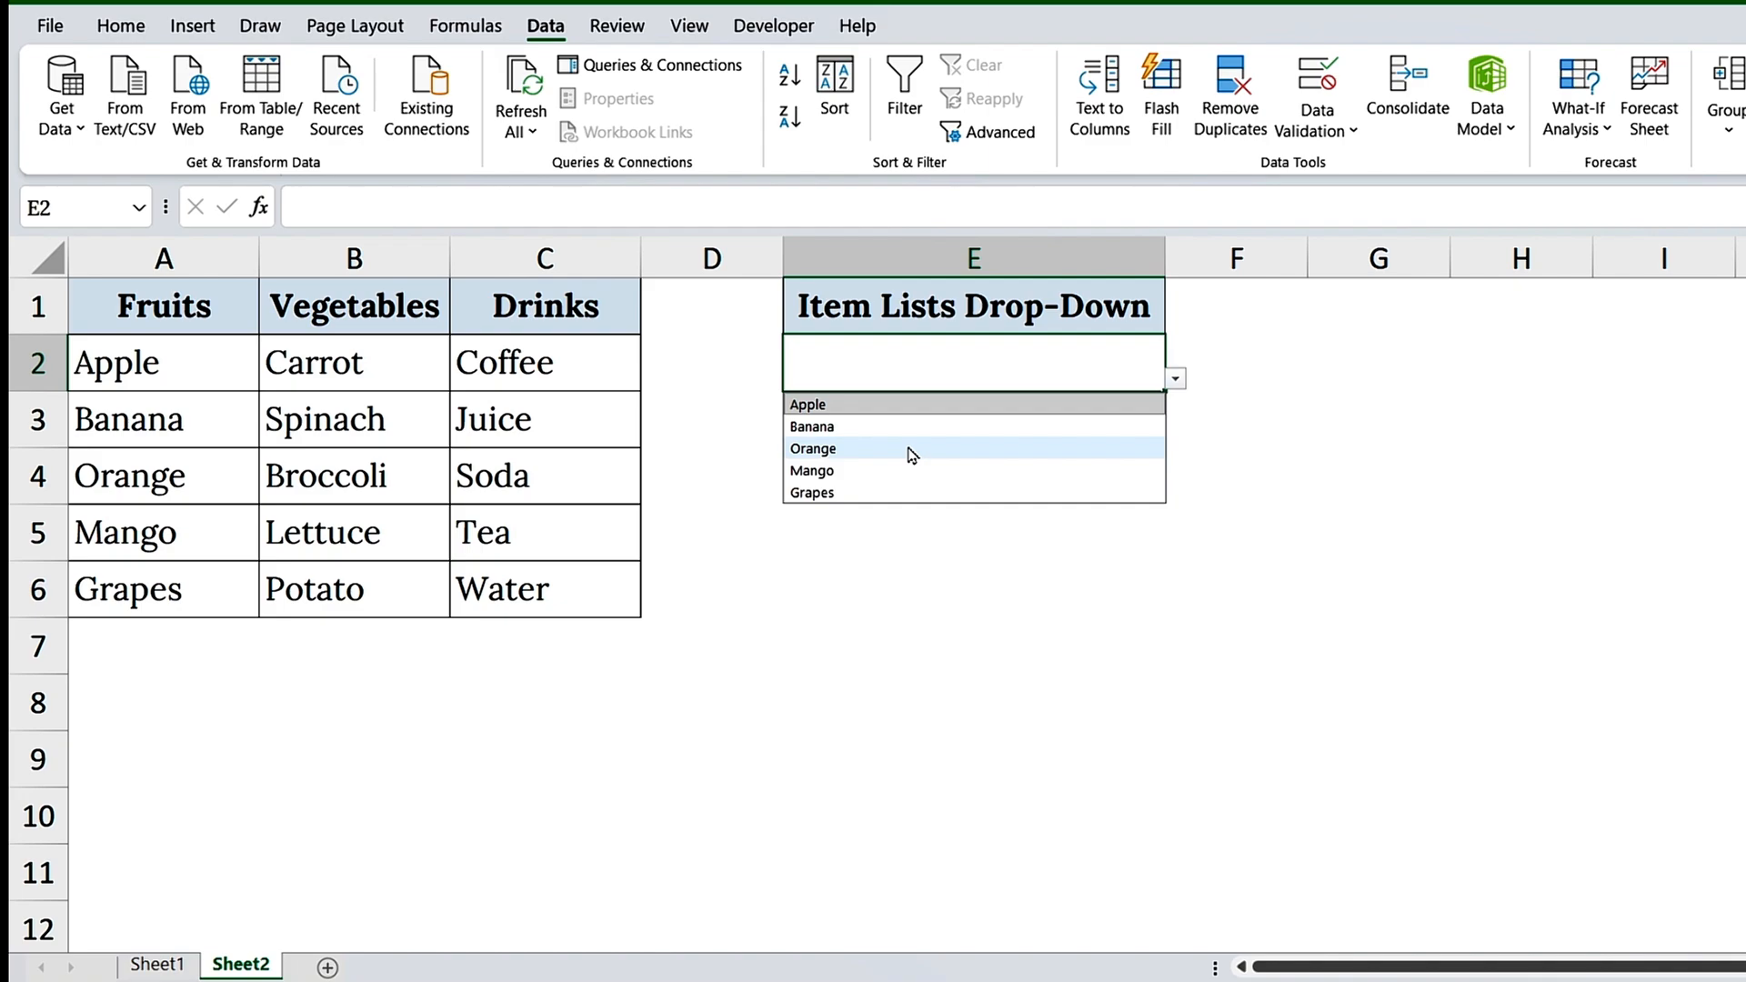
Change the Sheet1 category in cell C2 to Drinks and check the dependent item list in cell E2 on Sheet2.
left_click(155, 964)
left_click(864, 378)
left_click(610, 453)
left_click(238, 963)
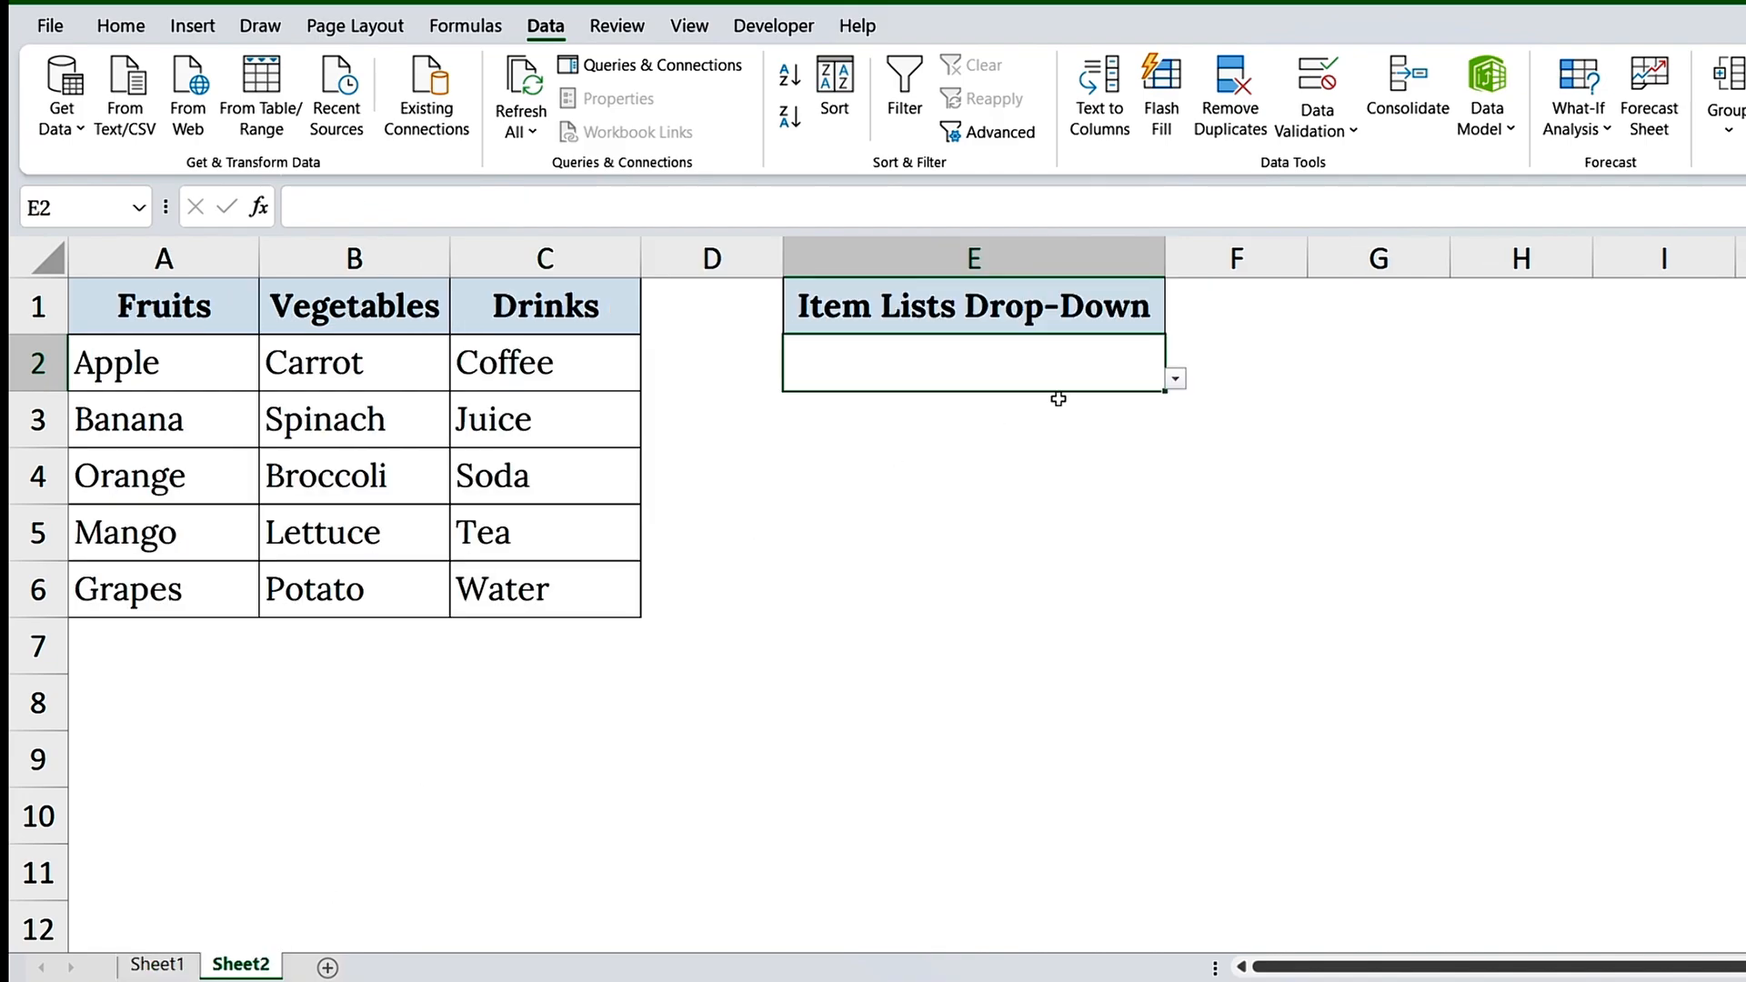
left_click(1175, 380)
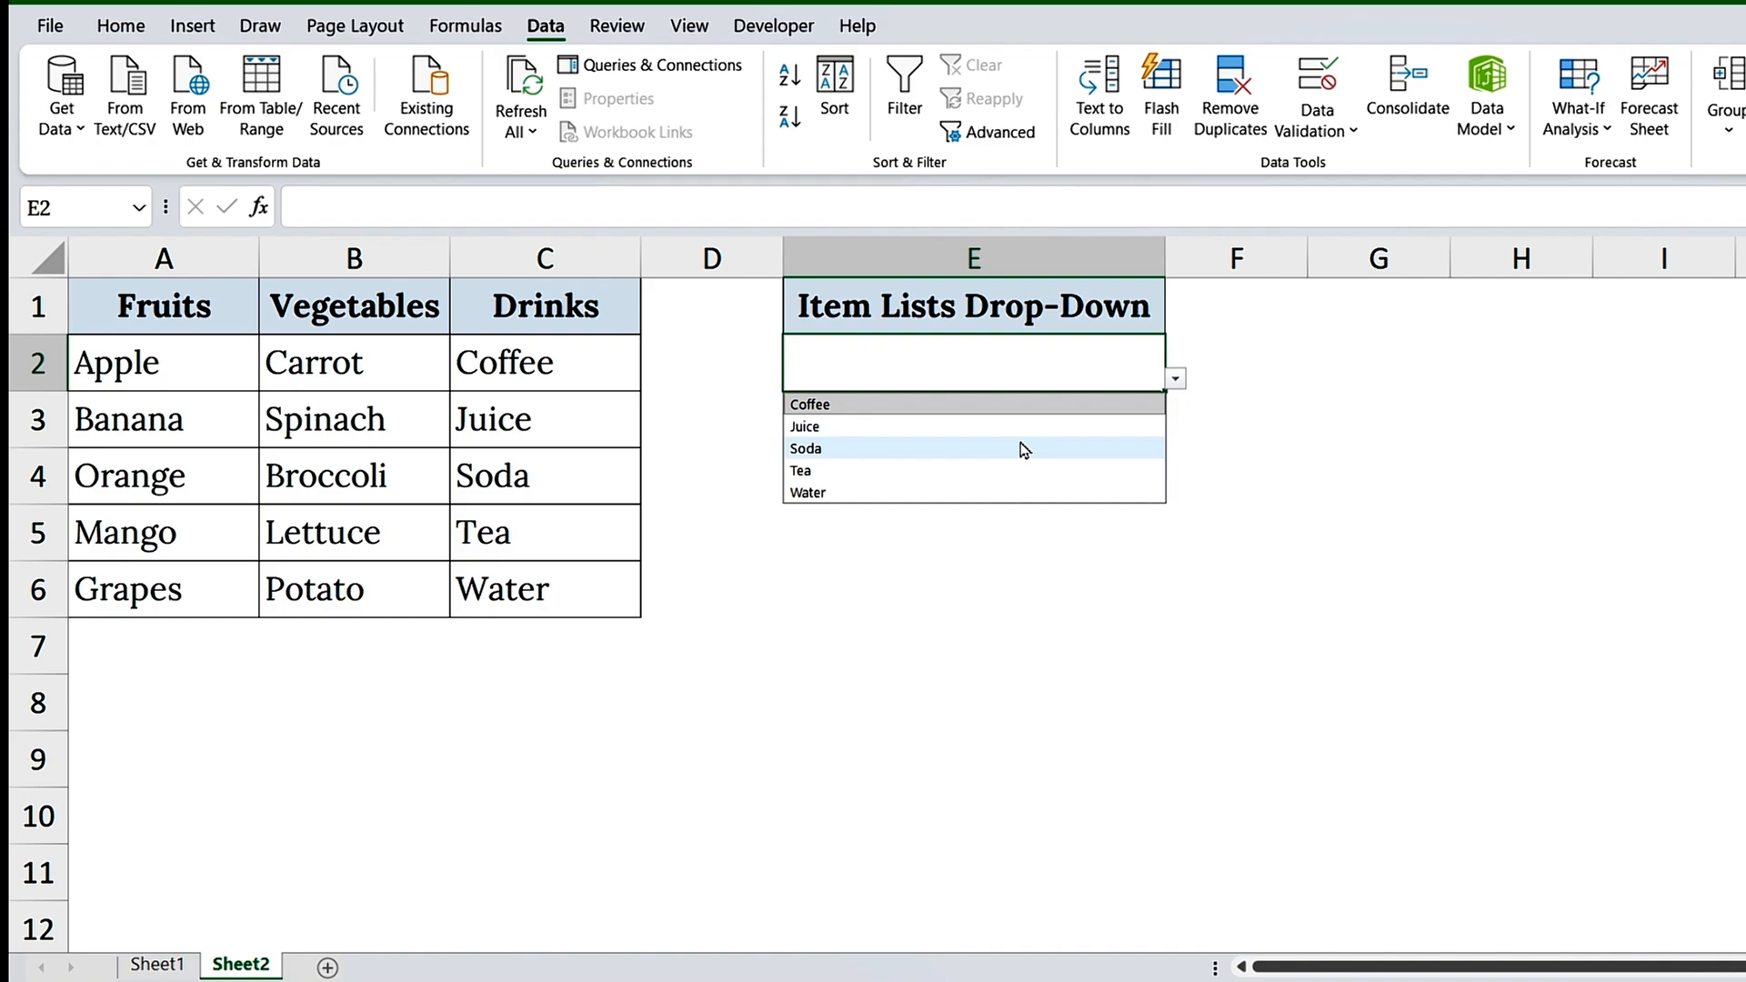
Convert the item lists in A1:C6 on Sheet2 into a table with headers.
left_click(402, 361)
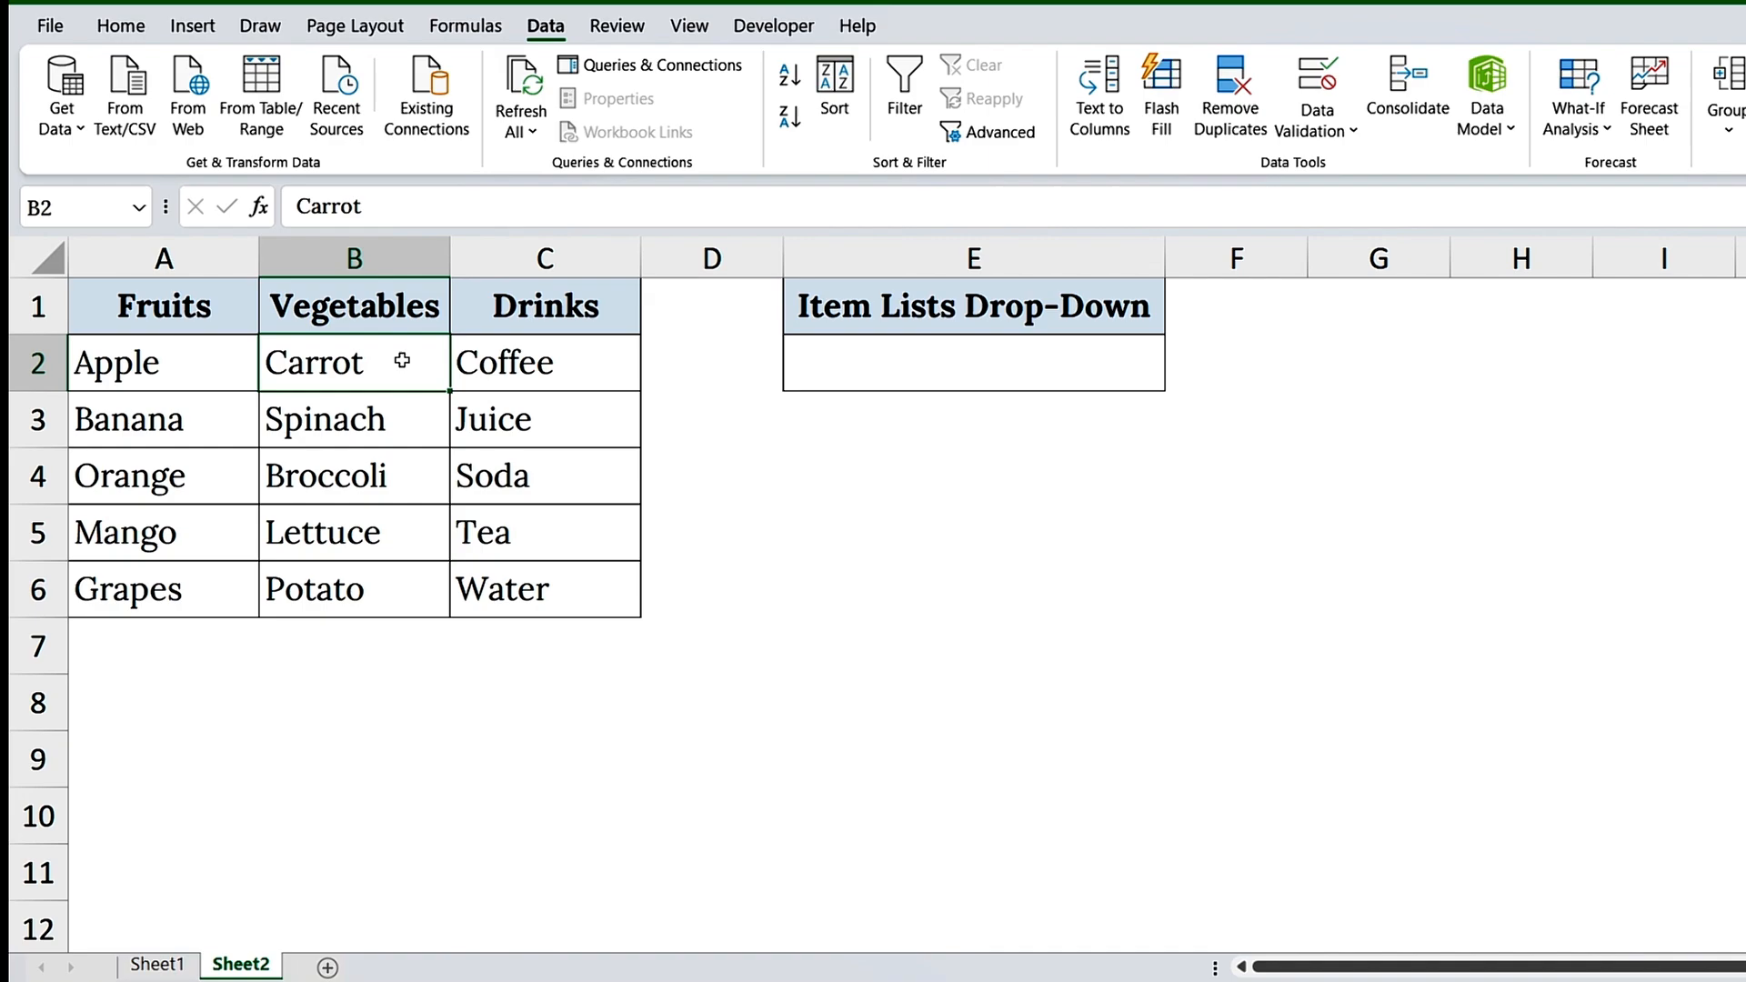
key("ctrl+t")
left_click_drag(827, 522, 469, 478)
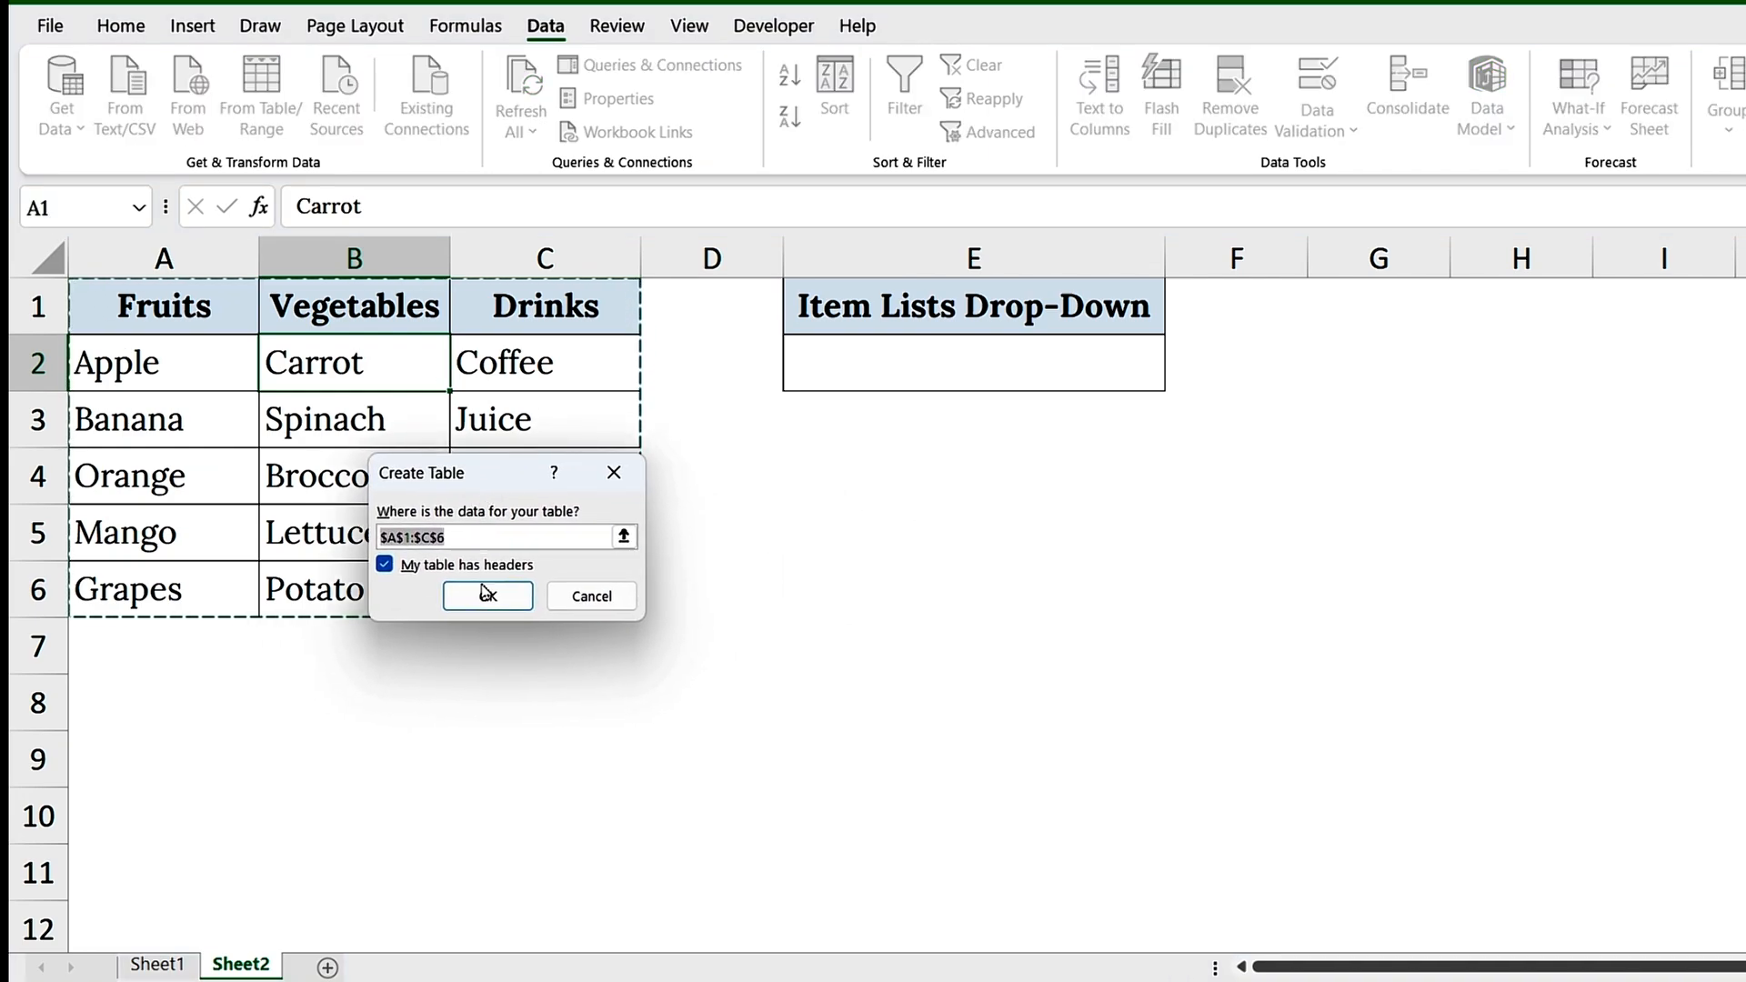
left_click(485, 592)
Add Cherry below the Fruits items in cell A7 and choose Cherry from the drop-down in cell E2.
left_click(185, 635)
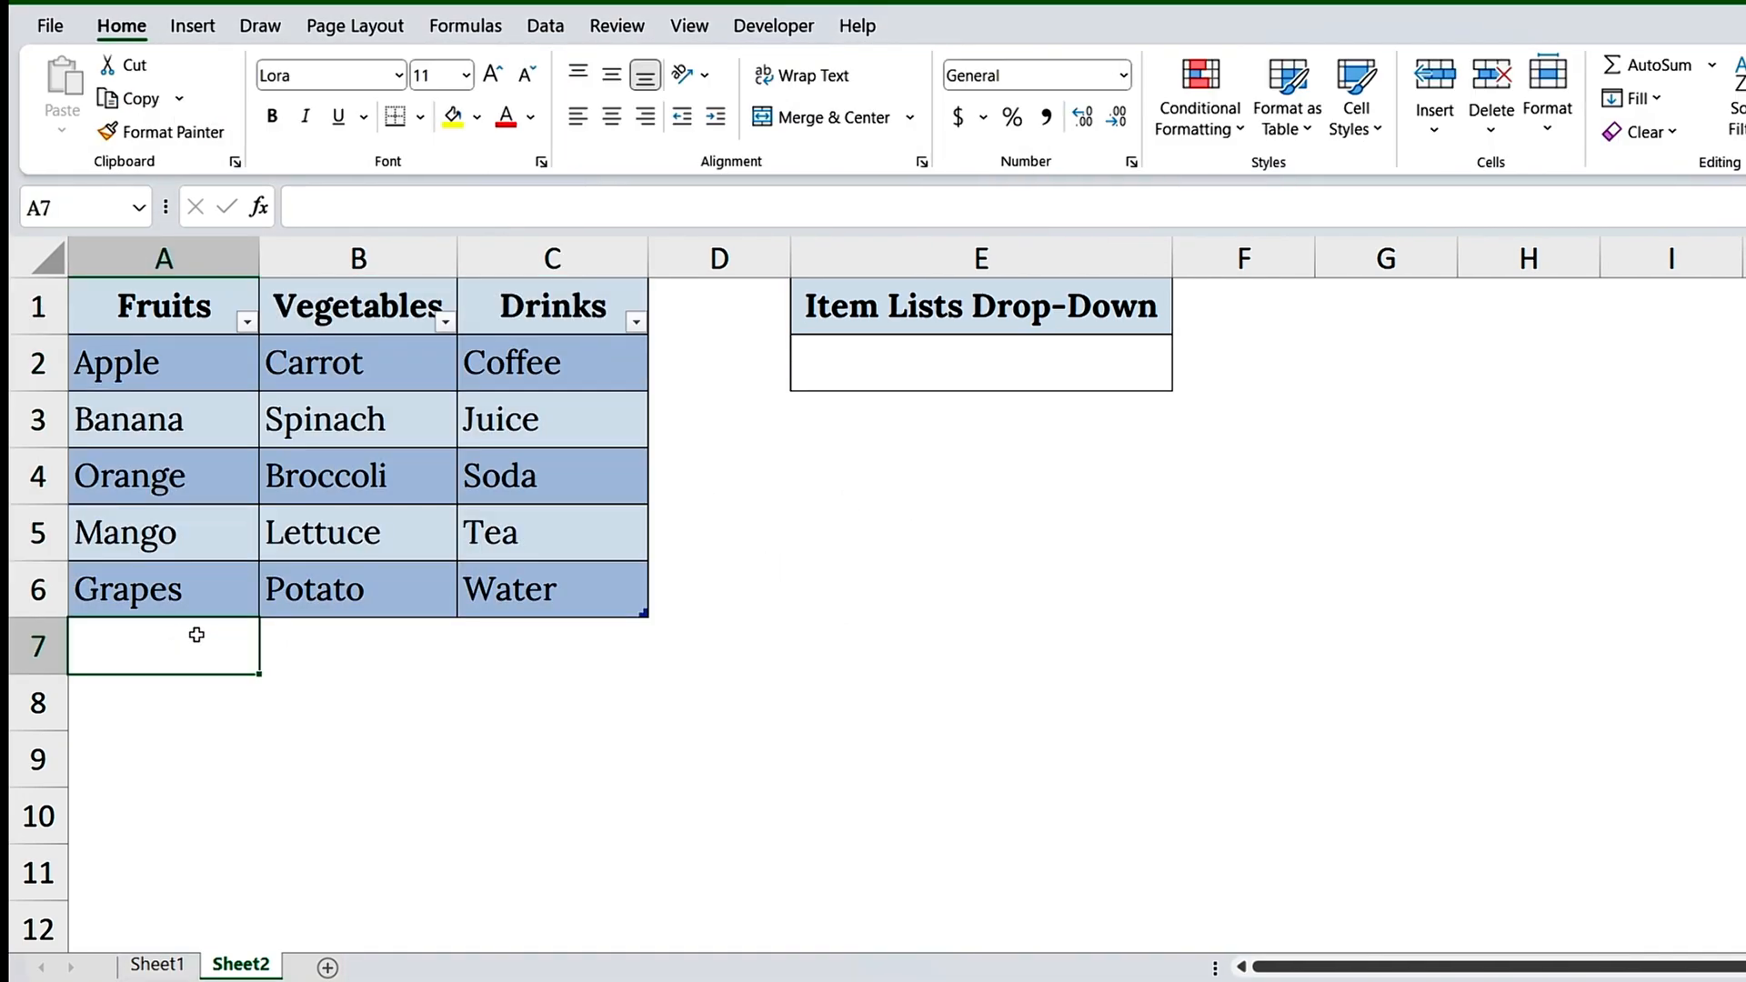
type("Cherry")
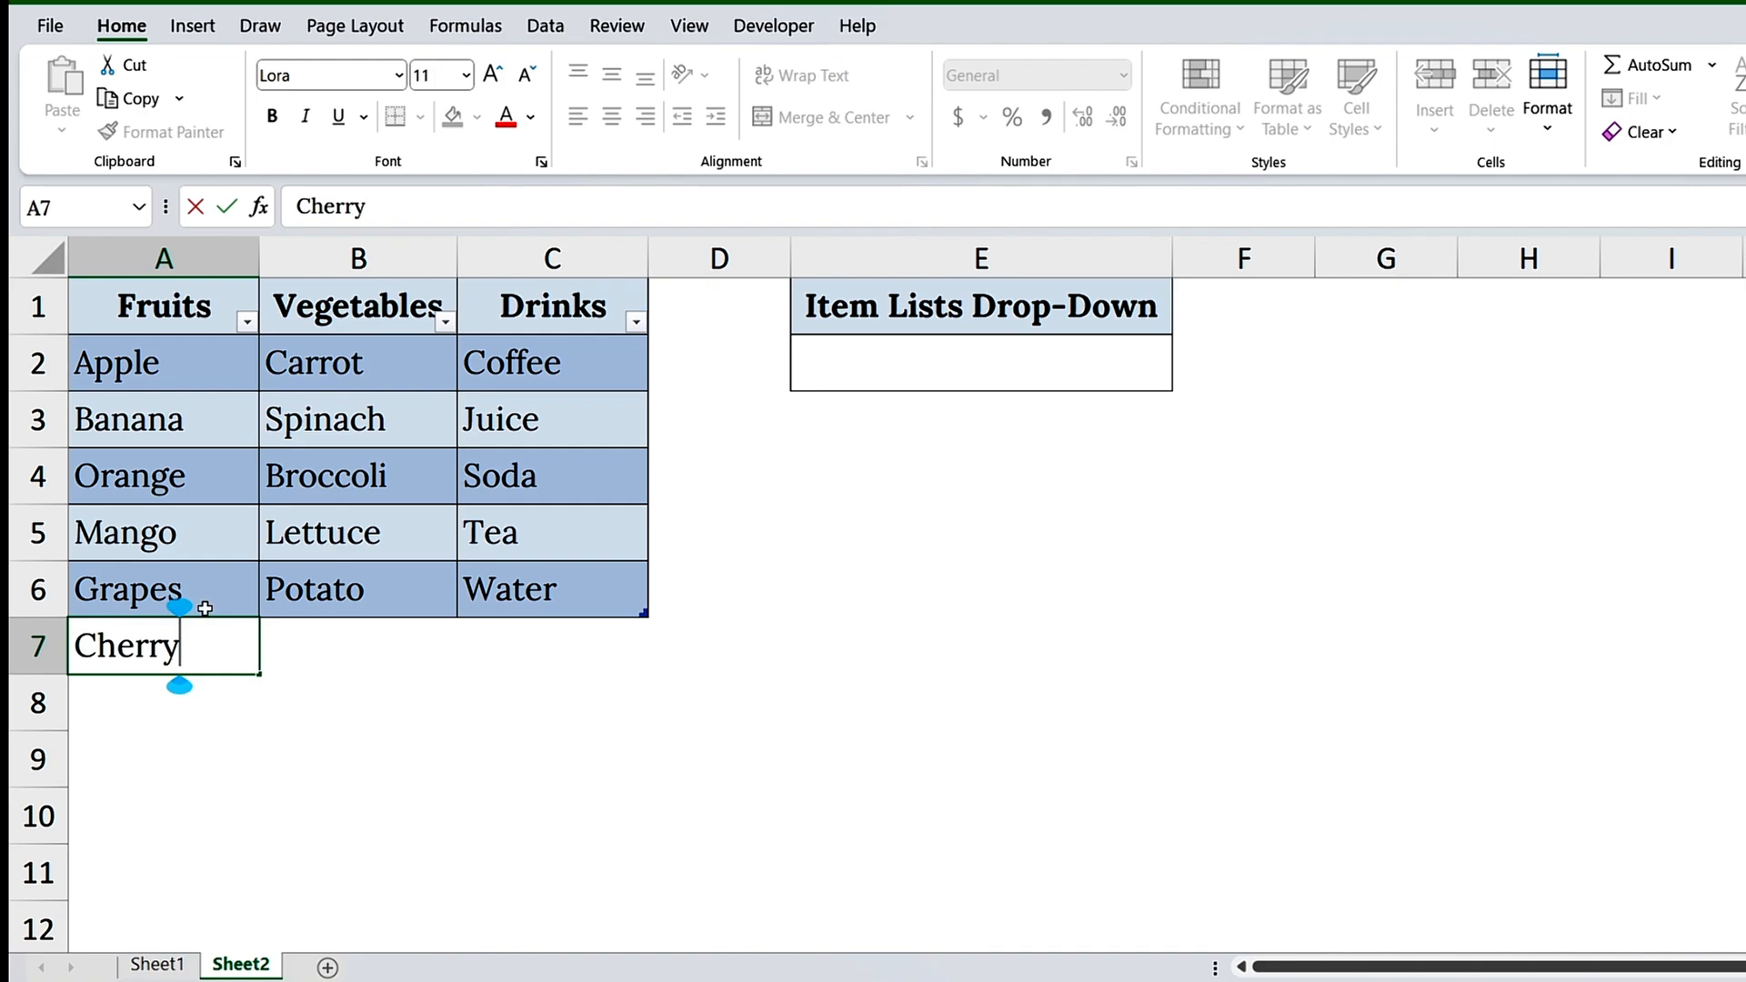
left_click(896, 378)
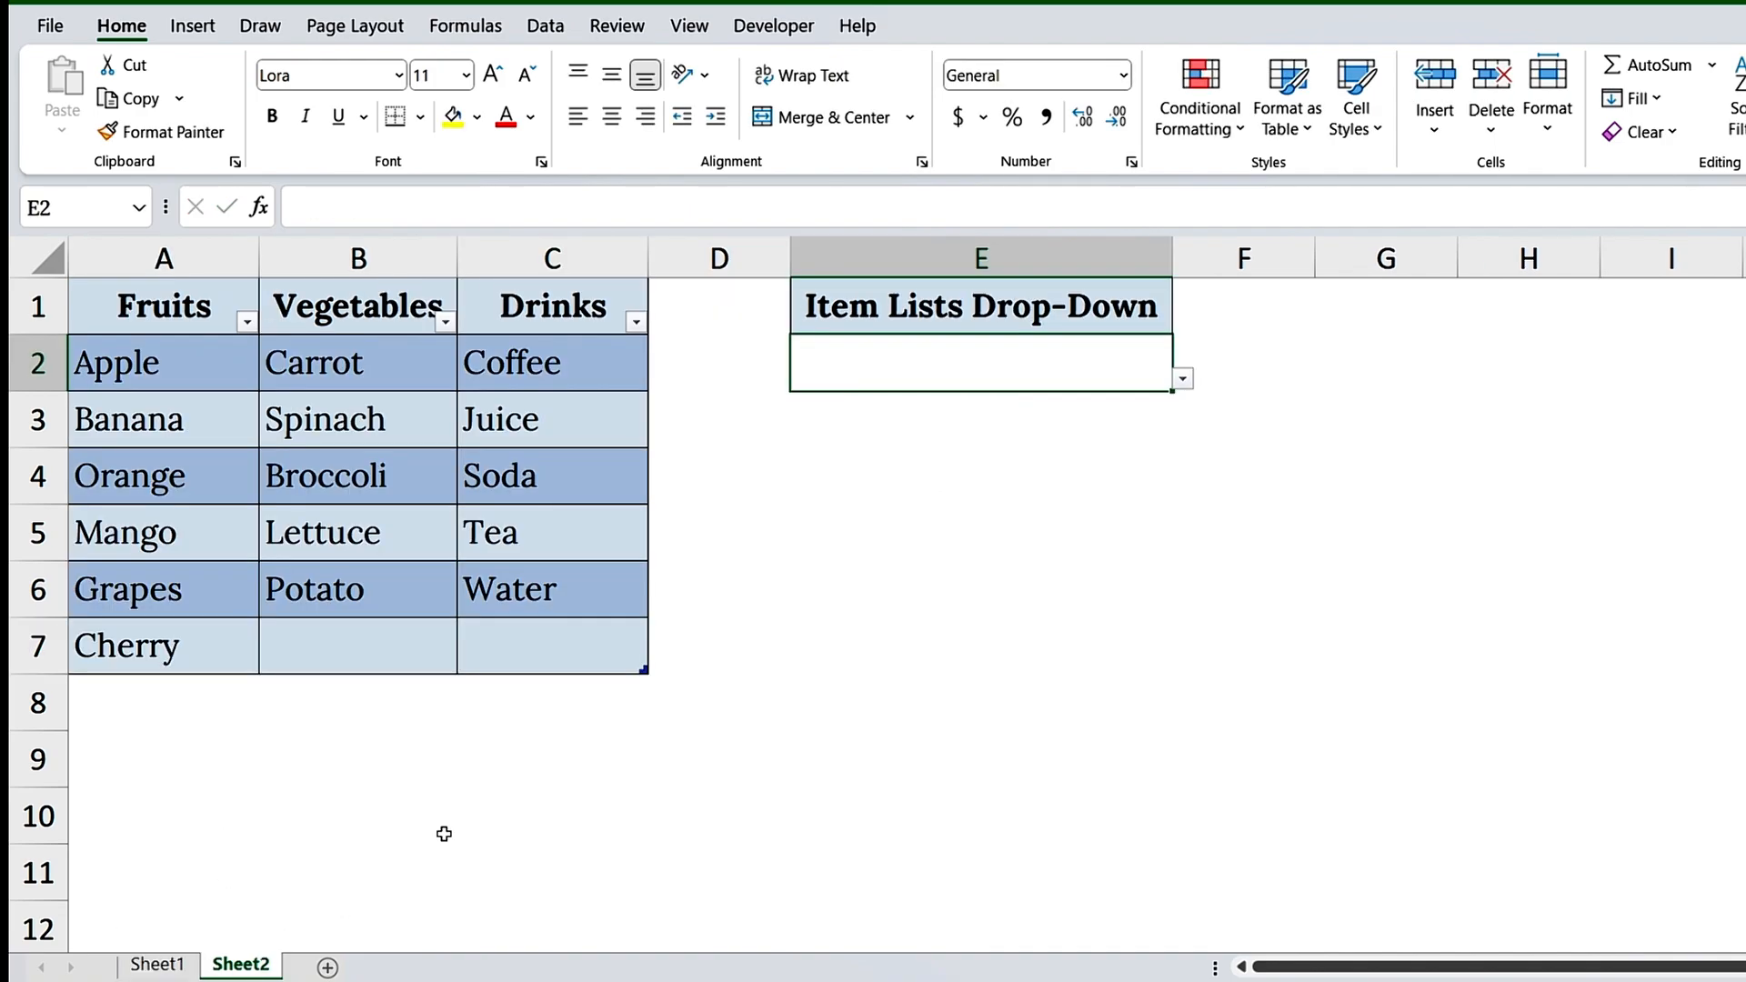
left_click(1182, 379)
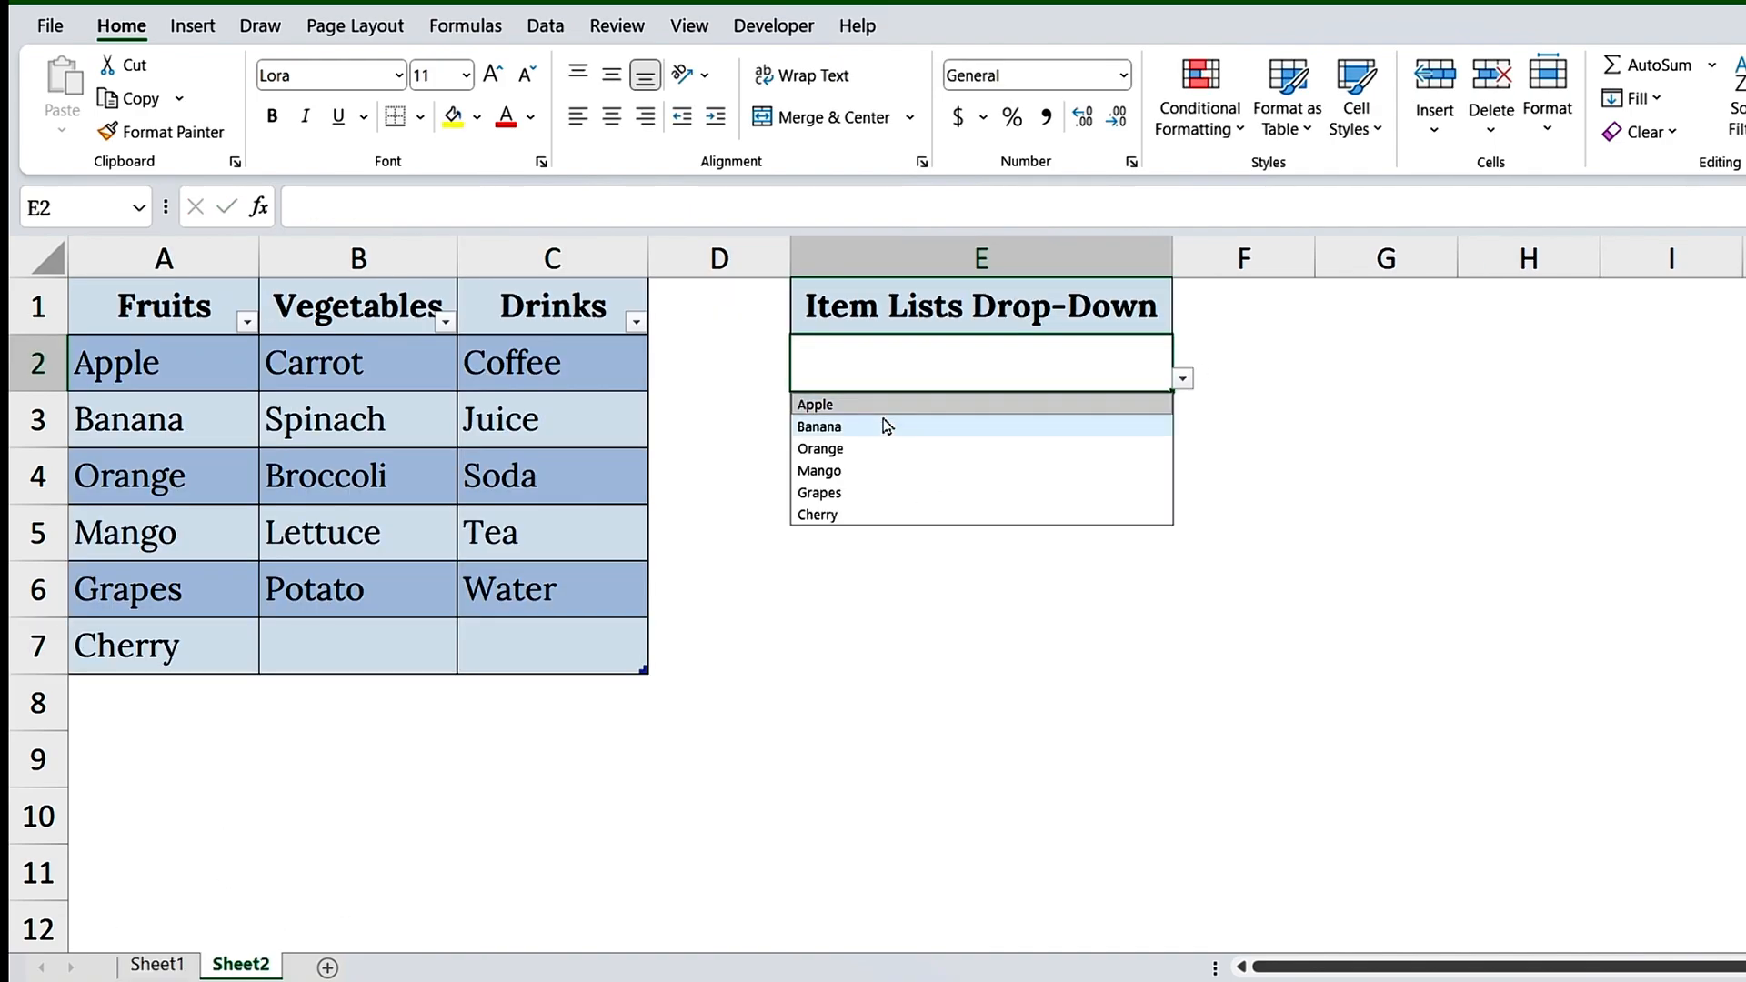
left_click(829, 515)
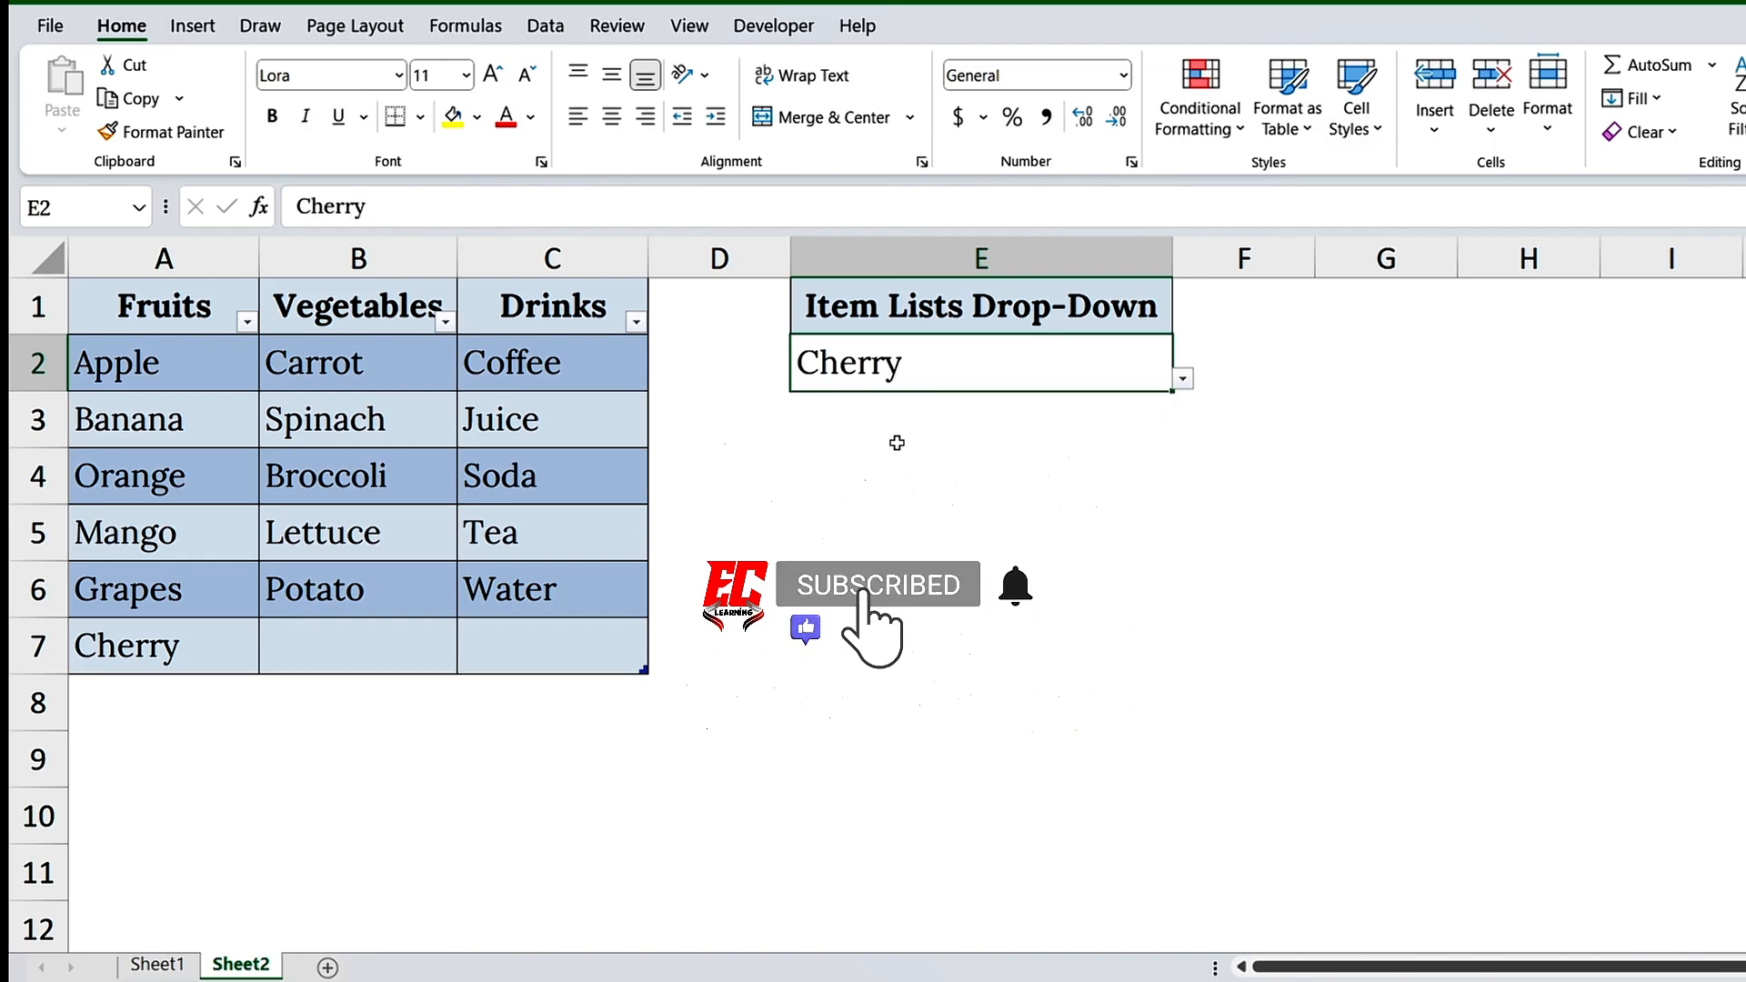